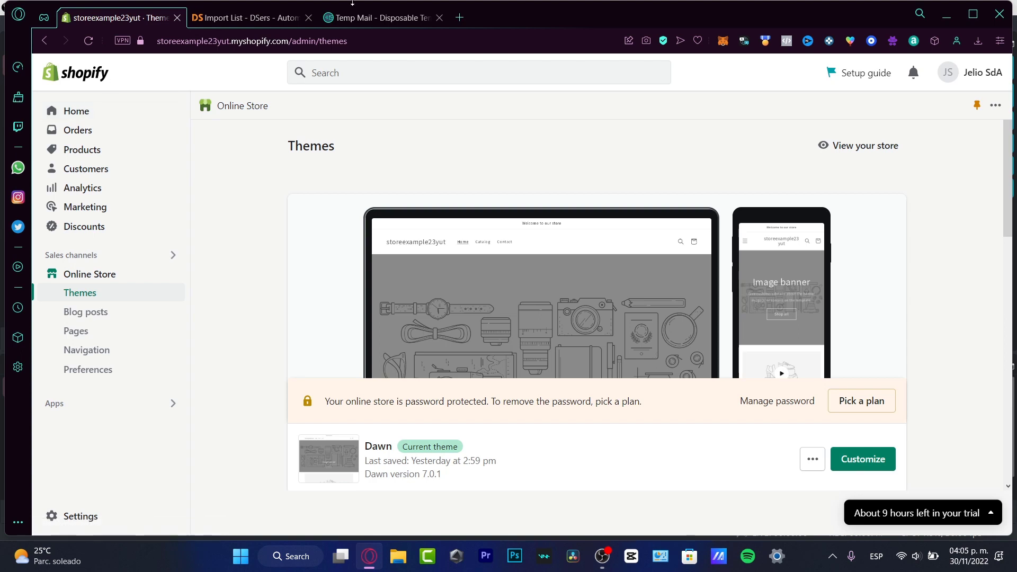
- Open the stores list in a new tab, then return to Themes and inspect Dawn's actions menu
left_click(988, 72)
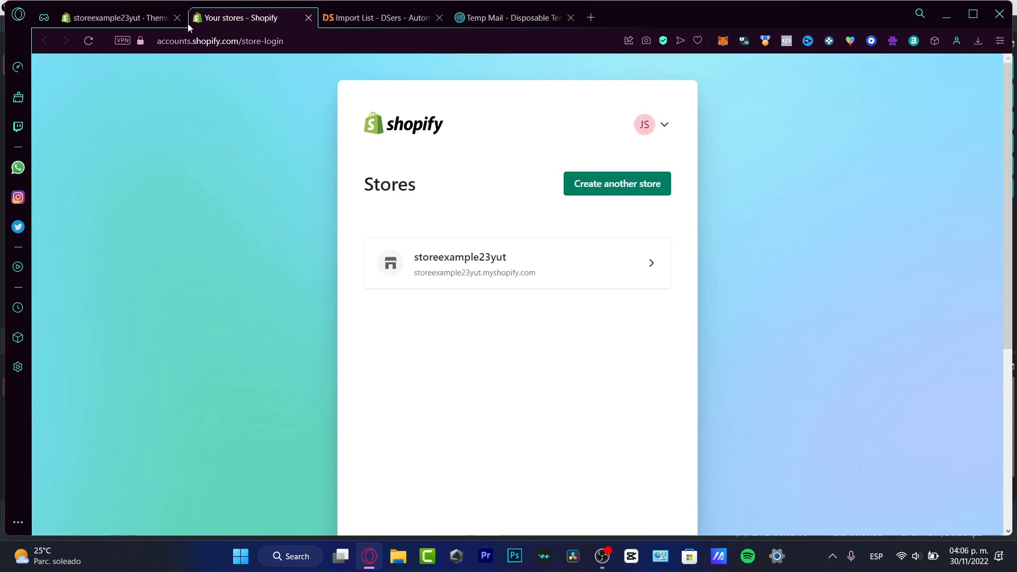
left_click(154, 18)
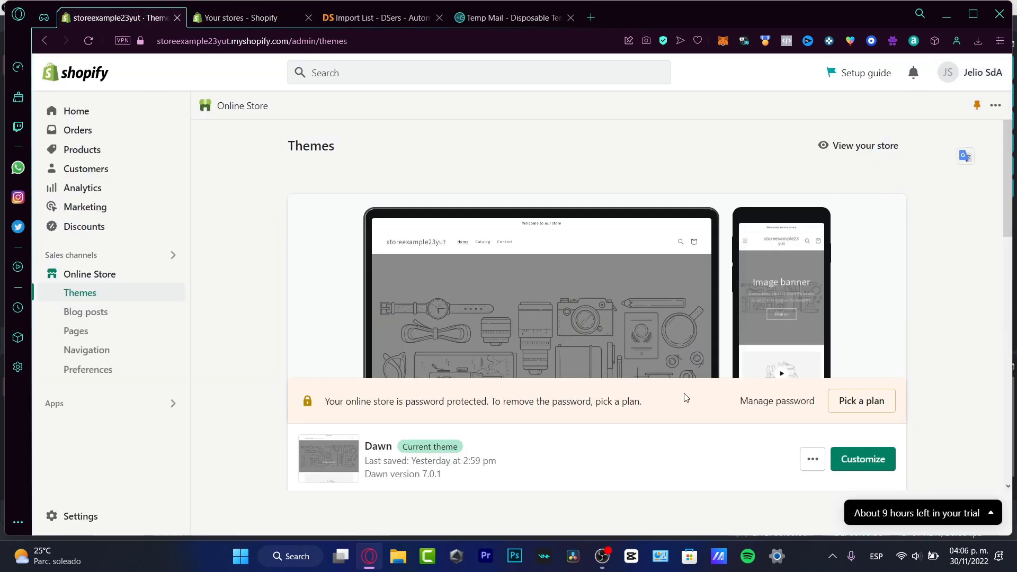
scroll(685, 398, "down", 4)
scroll(647, 311, "up", 4)
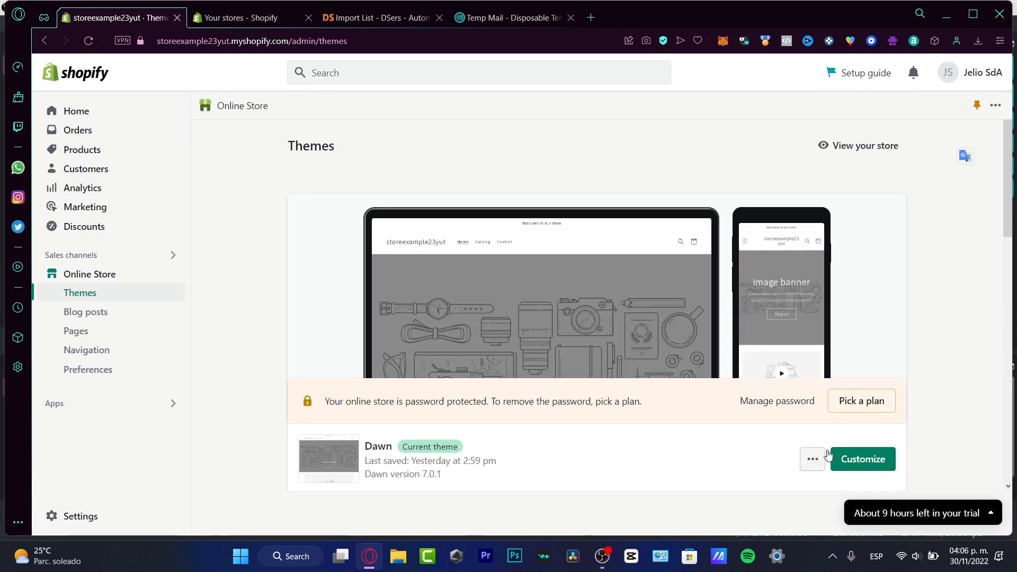
left_click(813, 460)
left_click(950, 384)
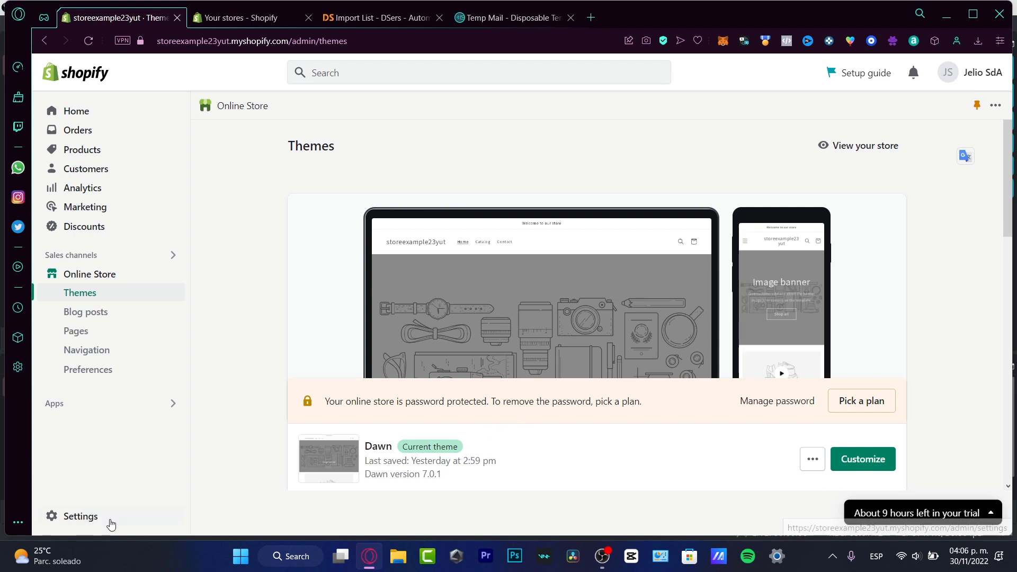
- Open Settings > Payments and review the PayPal provider and the manual payment methods
left_click(87, 517)
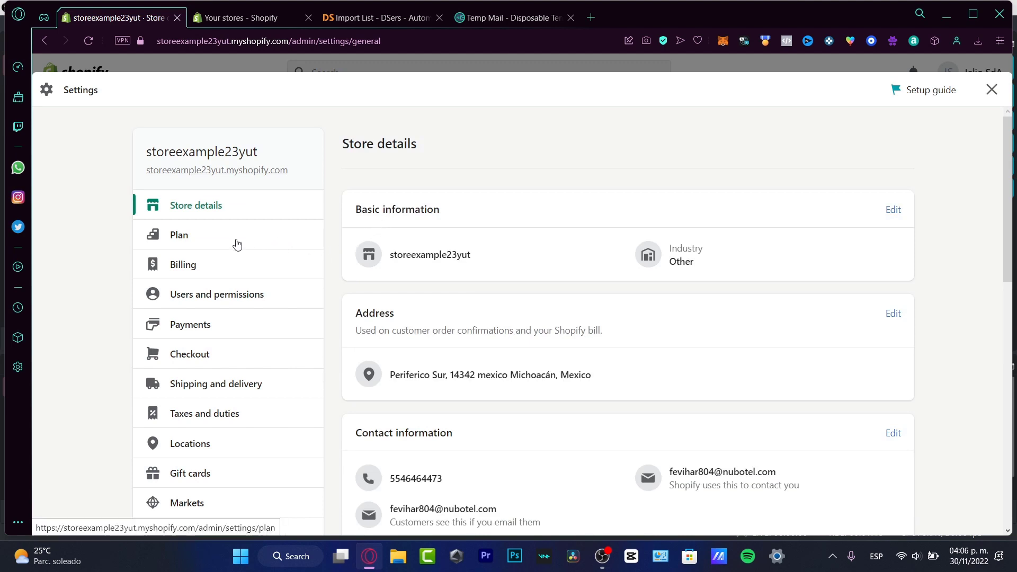
left_click(202, 325)
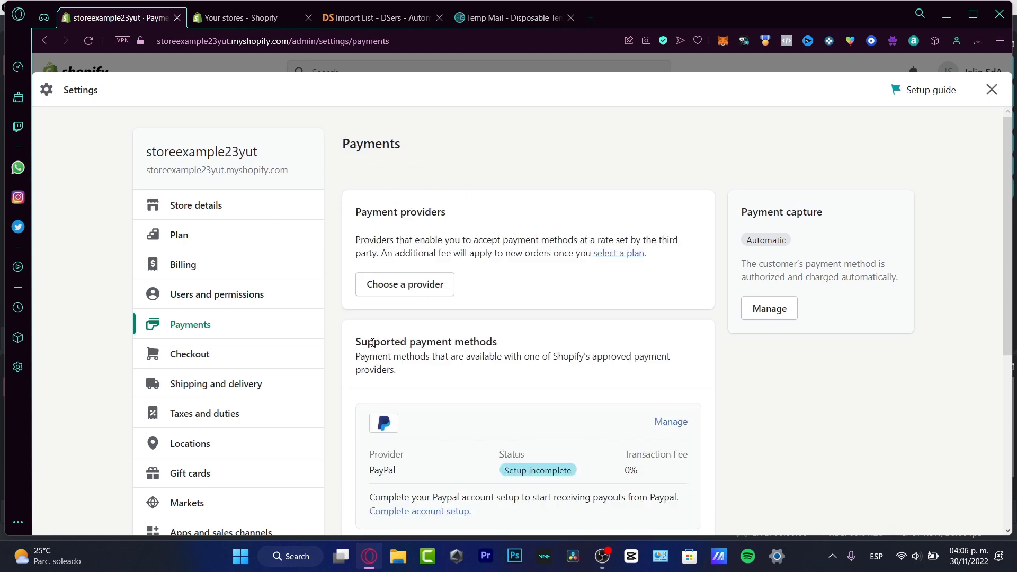
left_click_drag(376, 343, 498, 351)
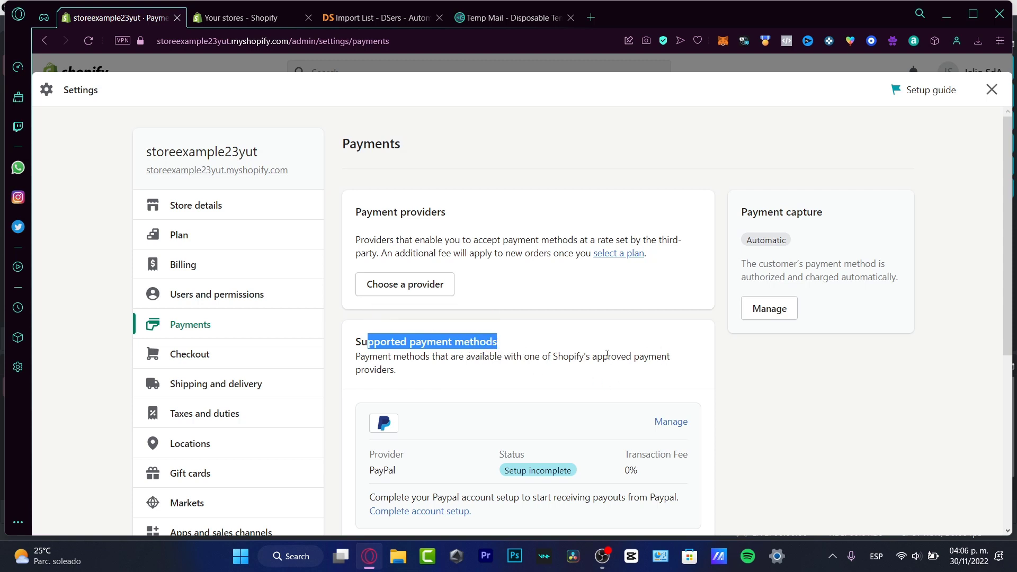
left_click_drag(587, 356, 553, 356)
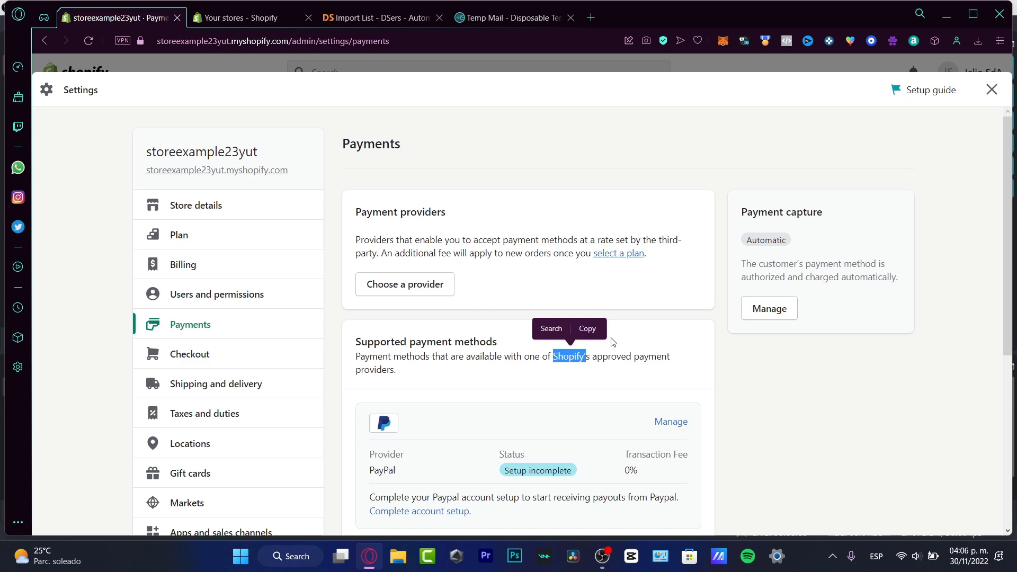
scroll(611, 342, "down", 3)
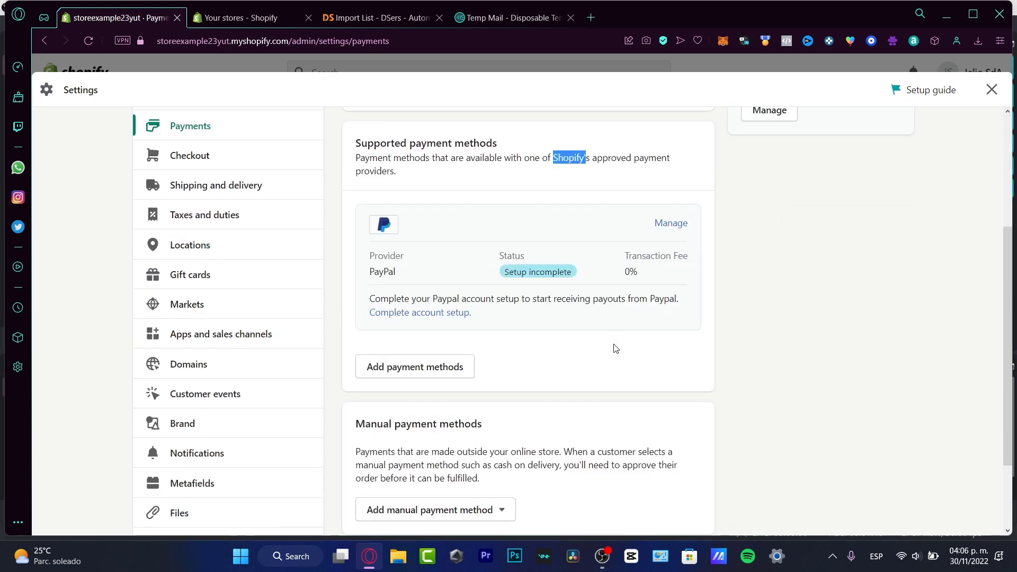
scroll(616, 348, "down", 2)
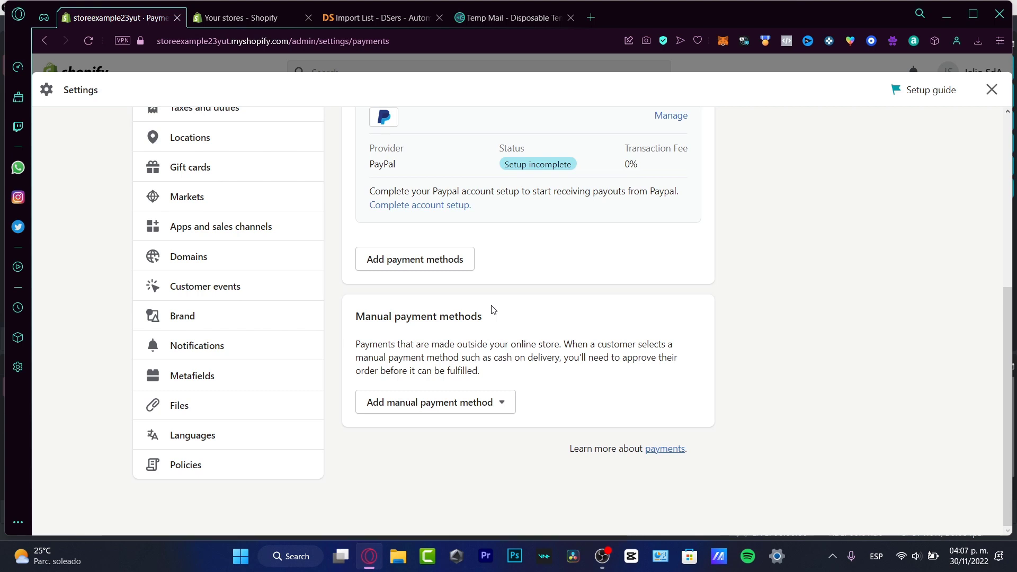
left_click(498, 404)
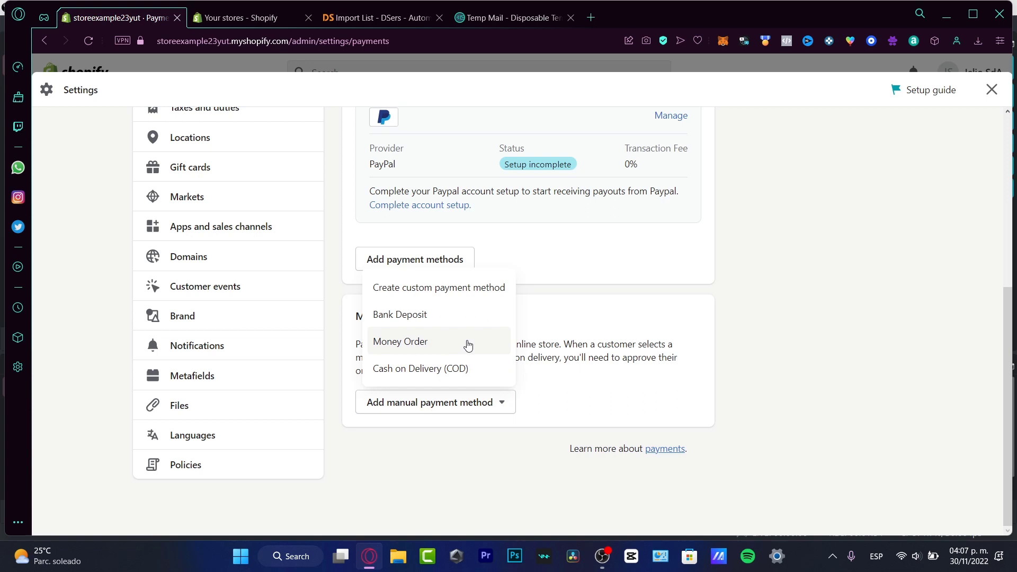
left_click(466, 307)
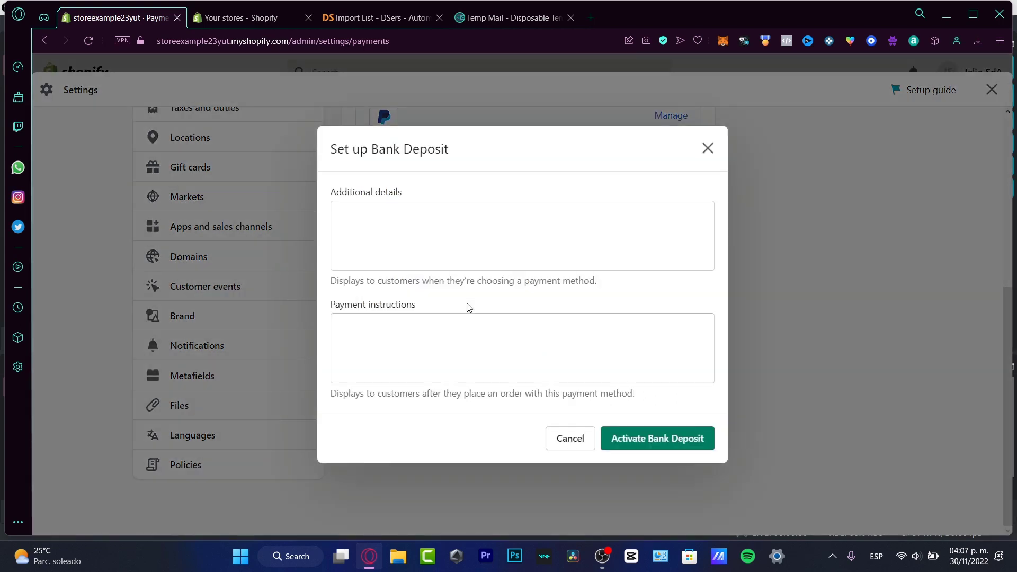
left_click(479, 243)
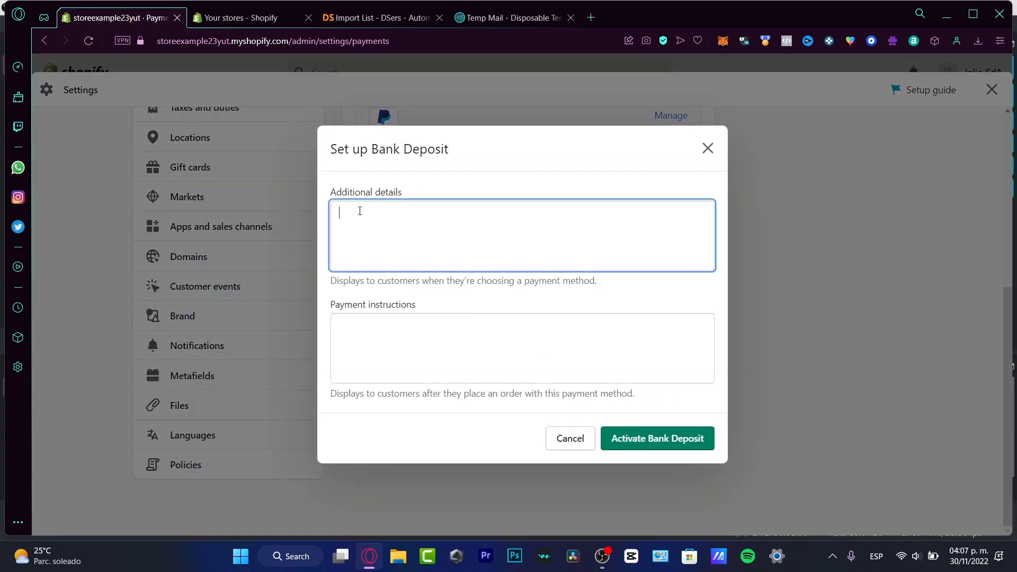
left_click(457, 343)
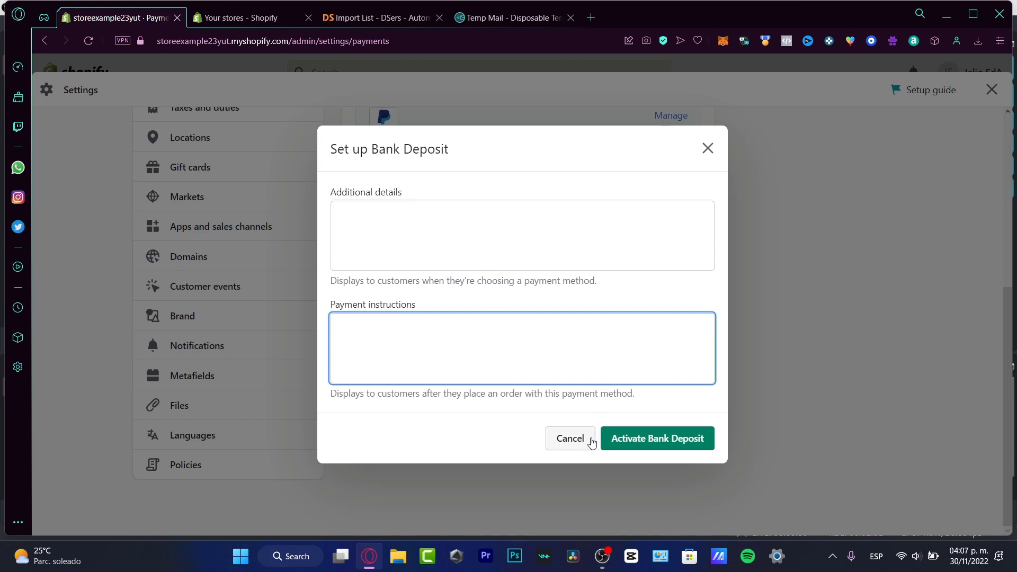
left_click(547, 254)
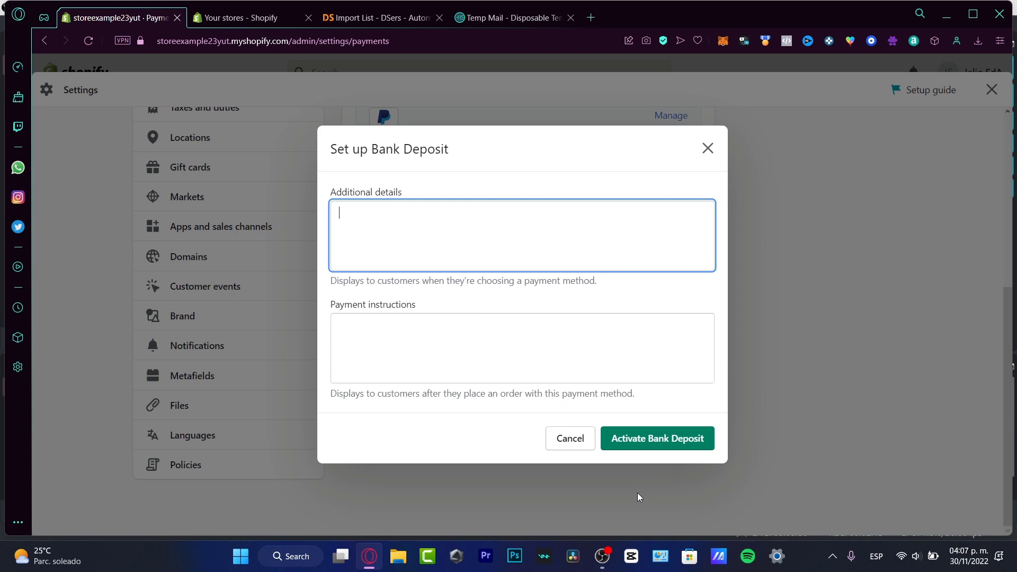
left_click(709, 156)
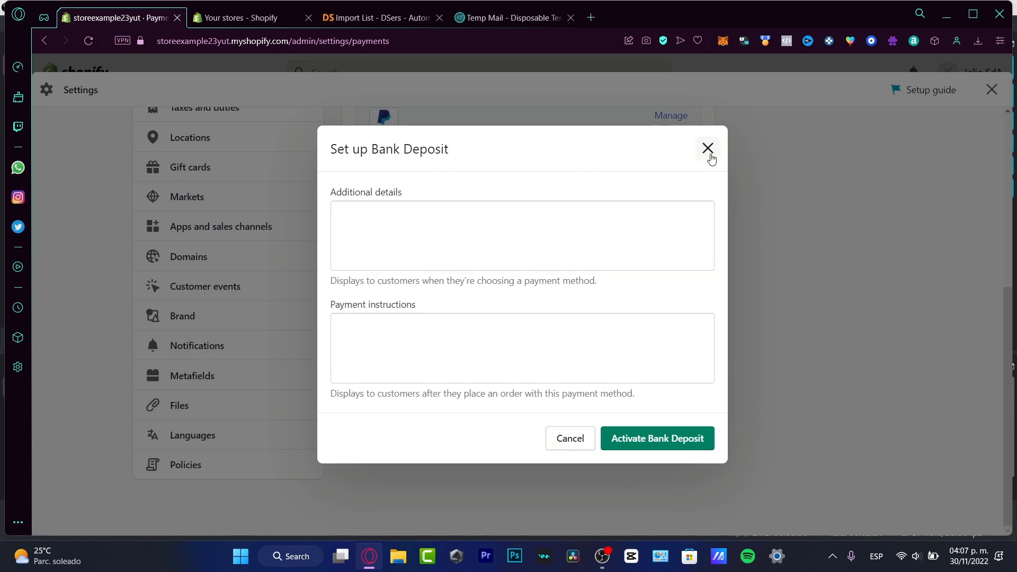
left_click(708, 149)
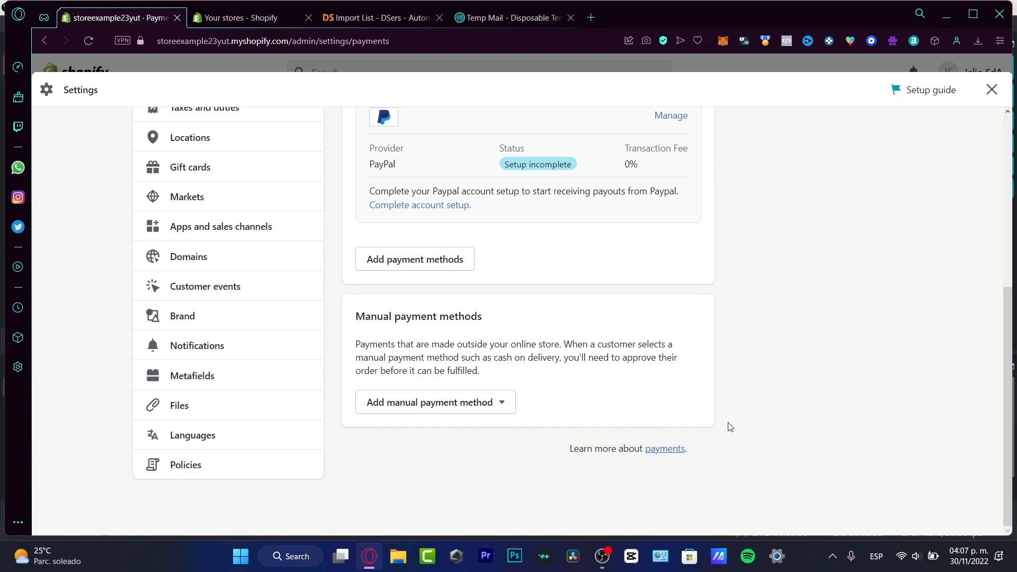
- Browse the third-party providers and filter them to those accepting Visa and Mastercard
scroll(729, 427, "up", 6)
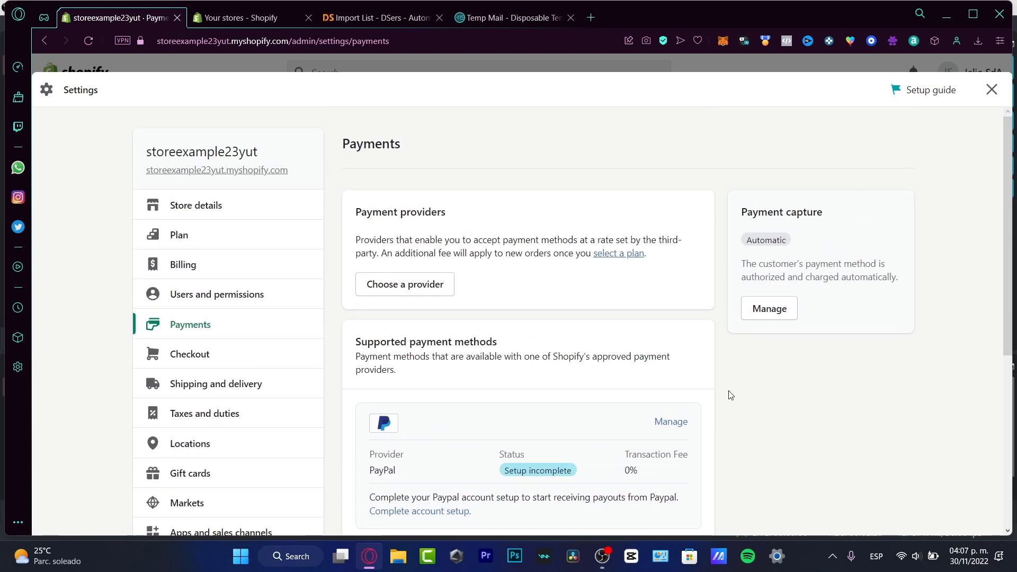
left_click(386, 285)
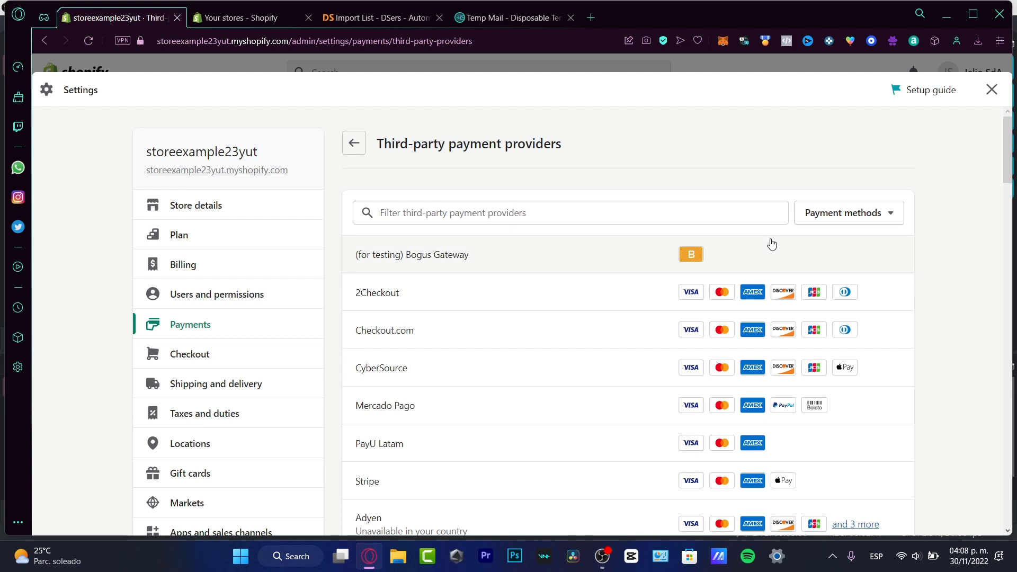
left_click(810, 216)
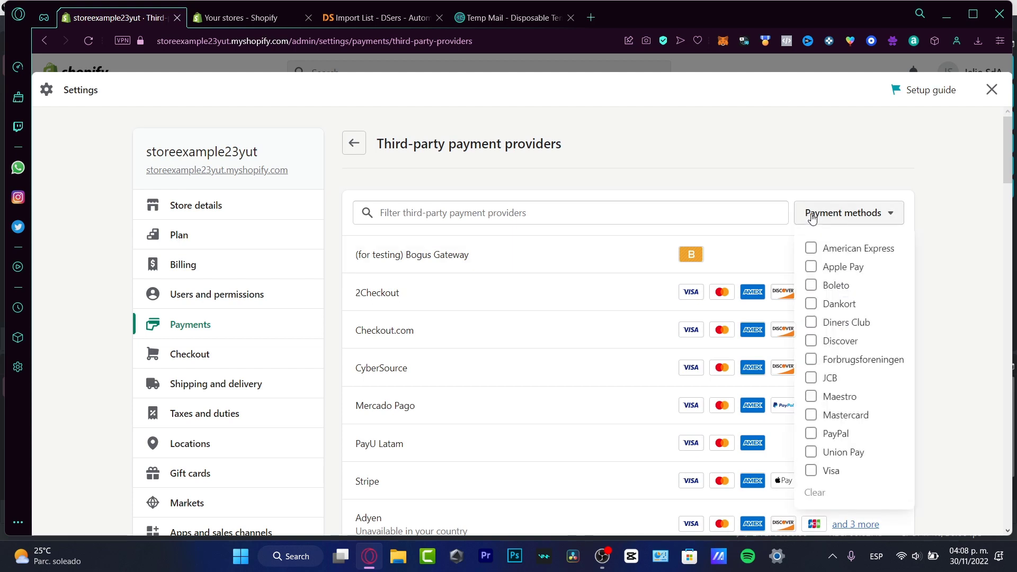
left_click(830, 193)
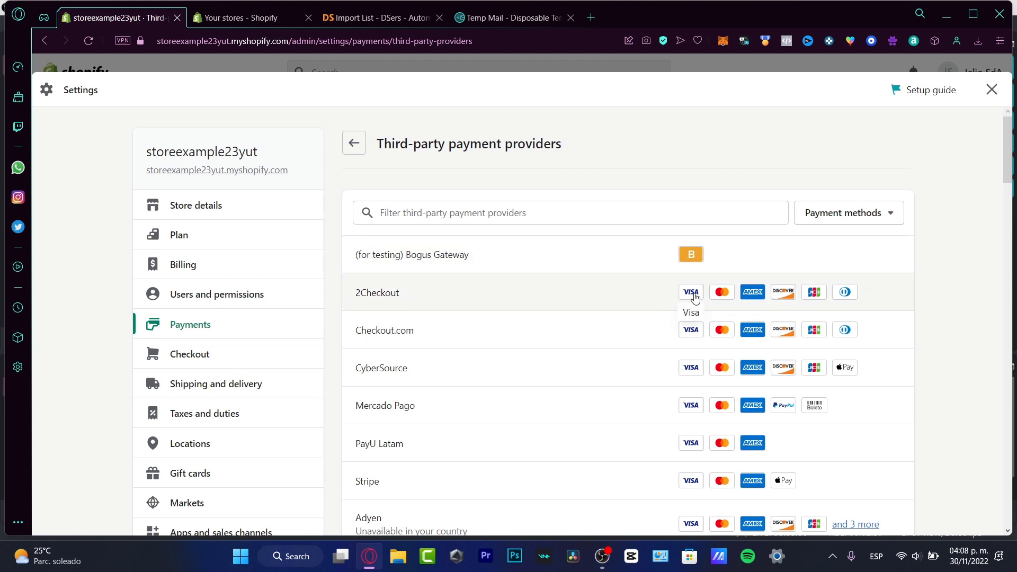
left_click(825, 224)
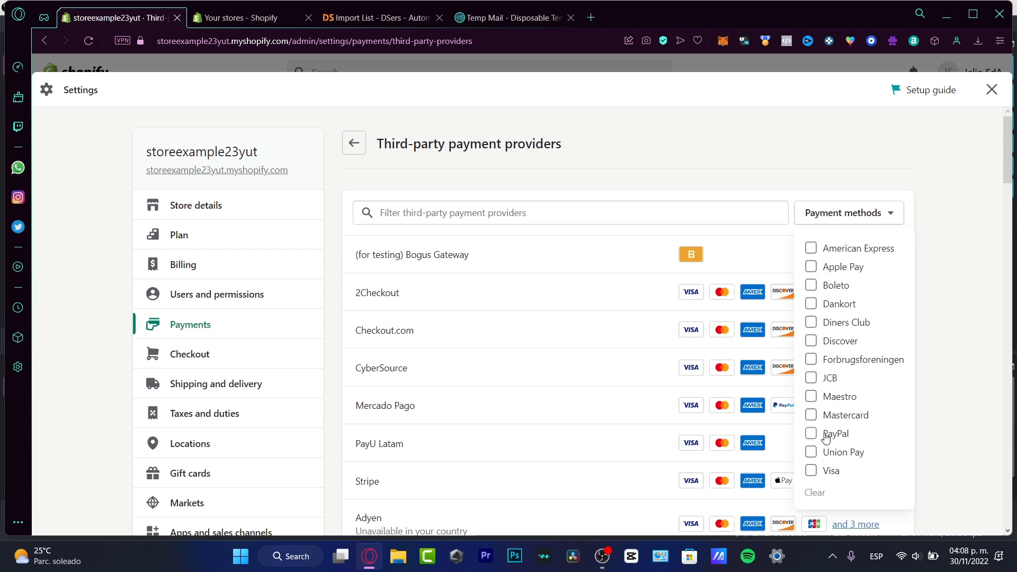
left_click(821, 472)
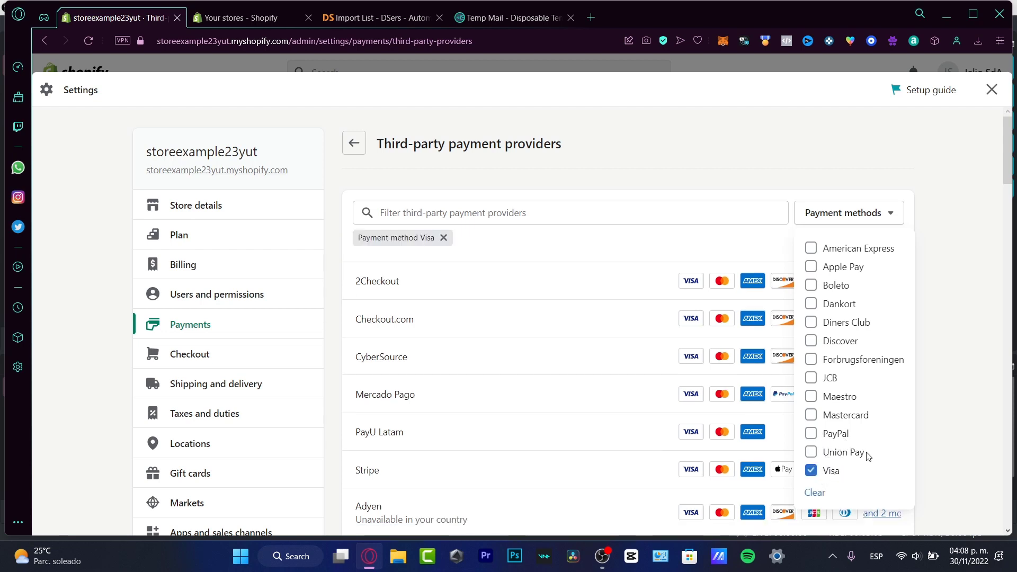
left_click(861, 422)
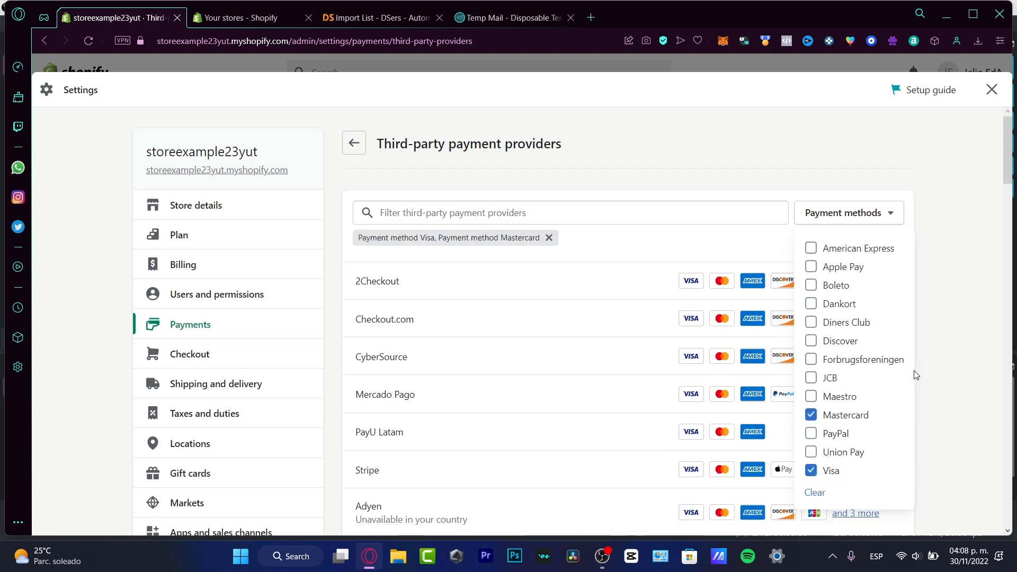
left_click(628, 155)
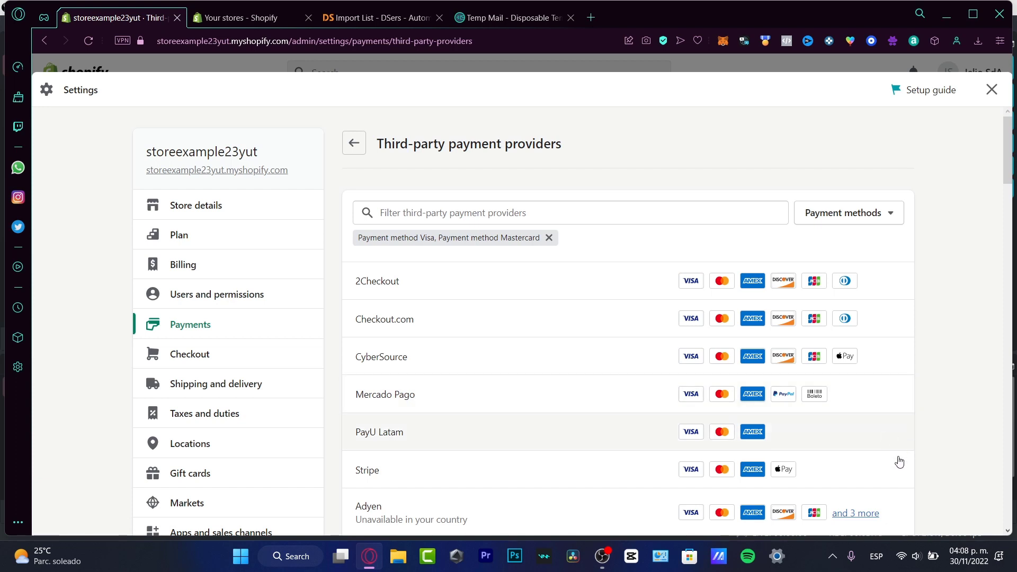
- Scroll through the filtered providers, then clear the Visa and Mastercard filters
scroll(479, 472, "down", 3)
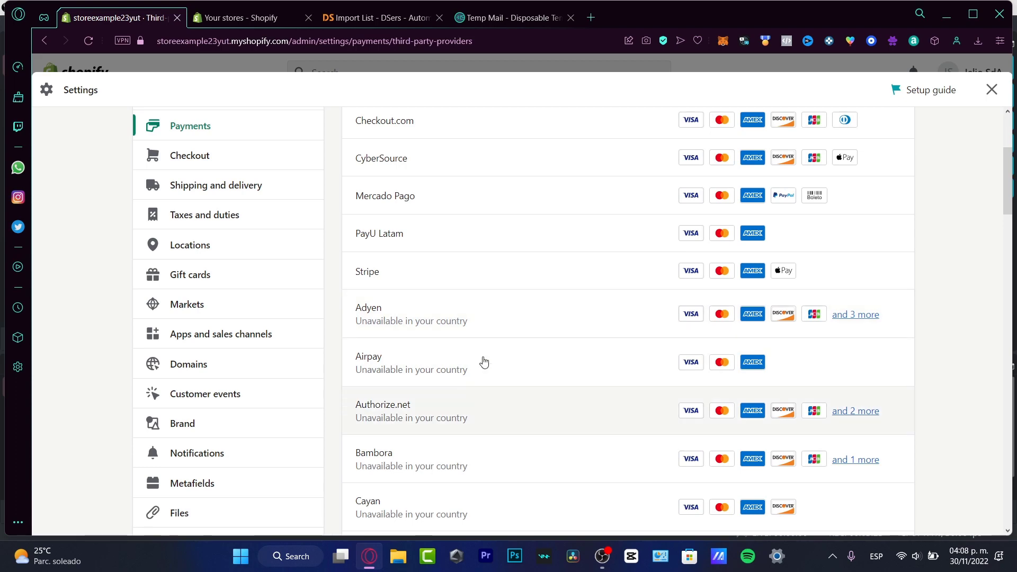
scroll(490, 431, "down", 3)
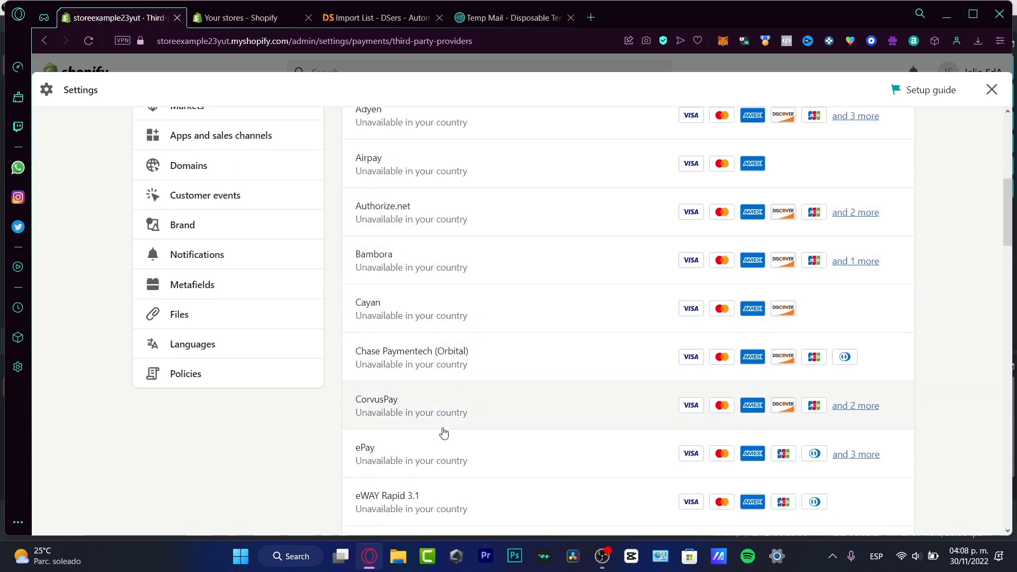
scroll(548, 398, "down", 14)
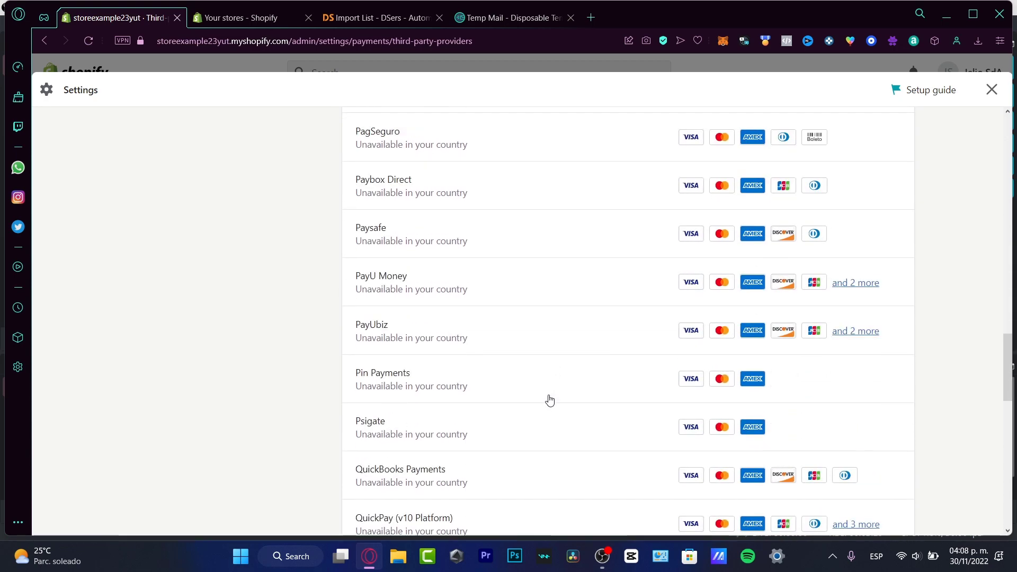
scroll(549, 399, "down", 12)
scroll(543, 395, "up", 15)
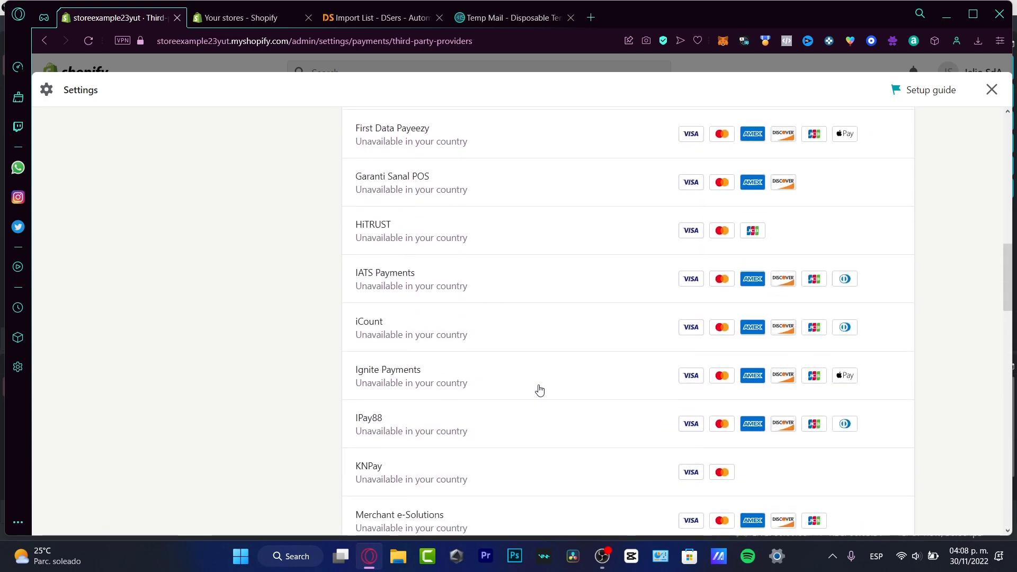
scroll(539, 391, "up", 10)
left_click(831, 212)
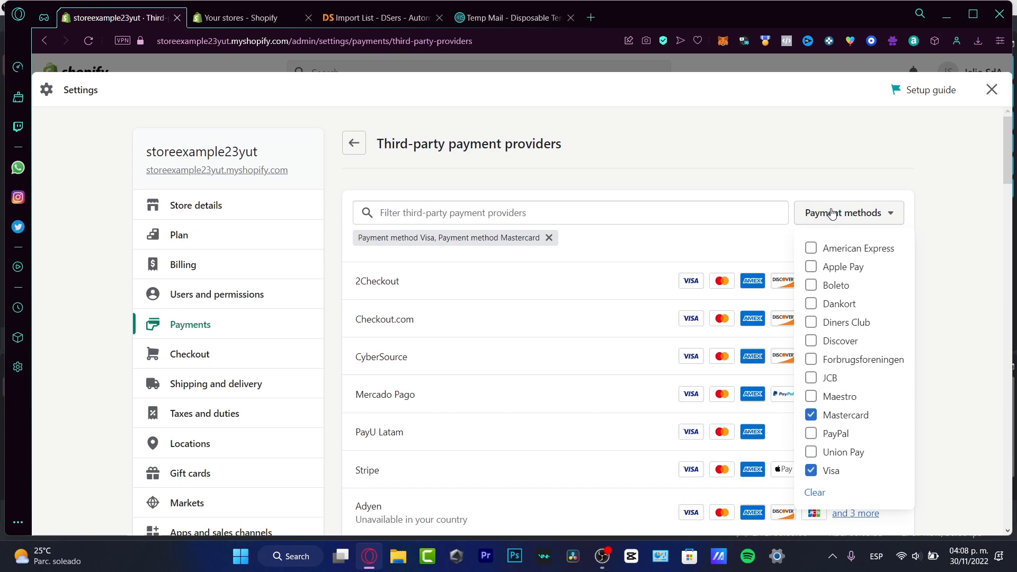
left_click(825, 494)
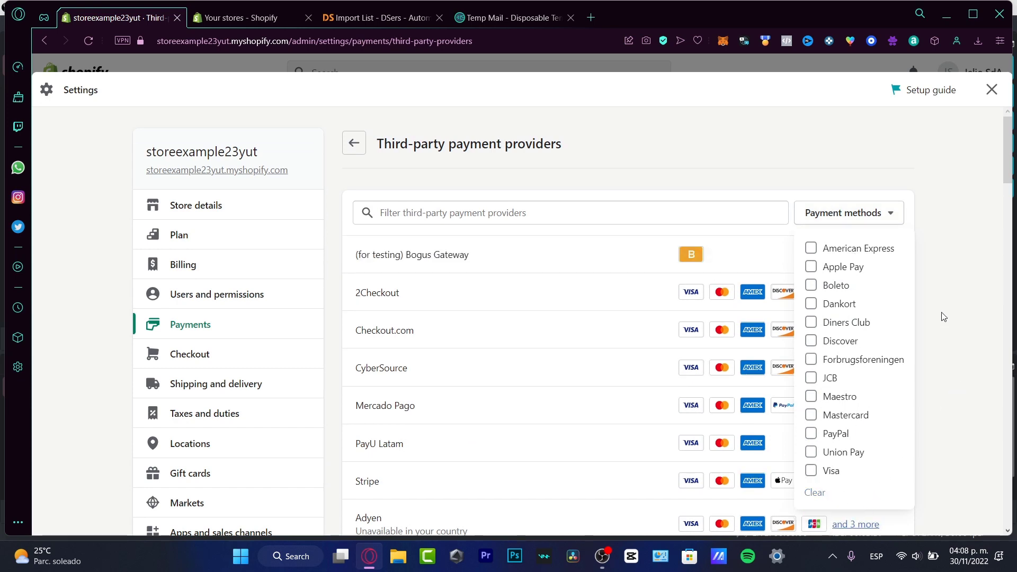
- Filter providers to PayPal and open Mercado Pago's settings, checking its Client_id and Client_secret fields
left_click(837, 437)
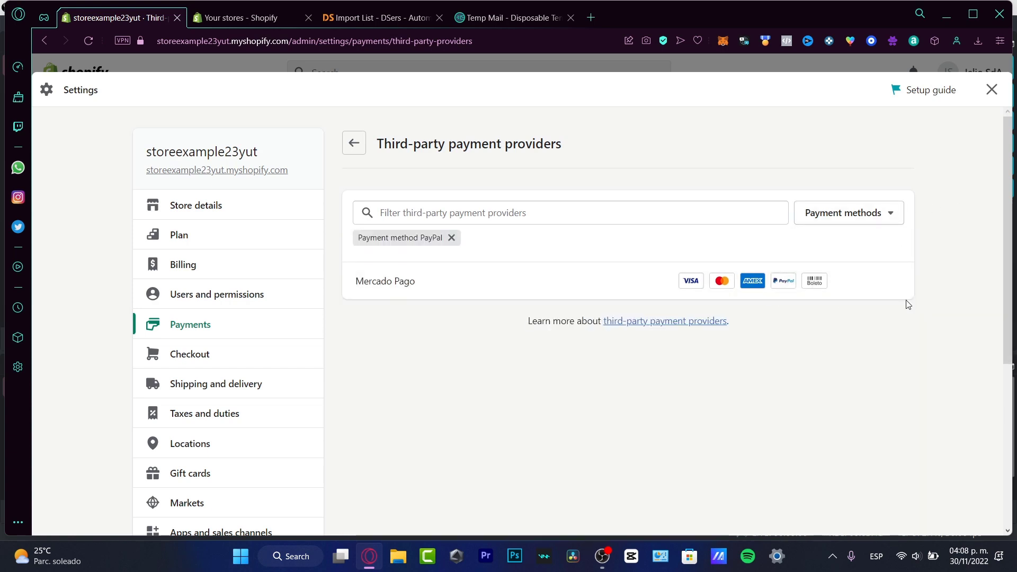
left_click(418, 287)
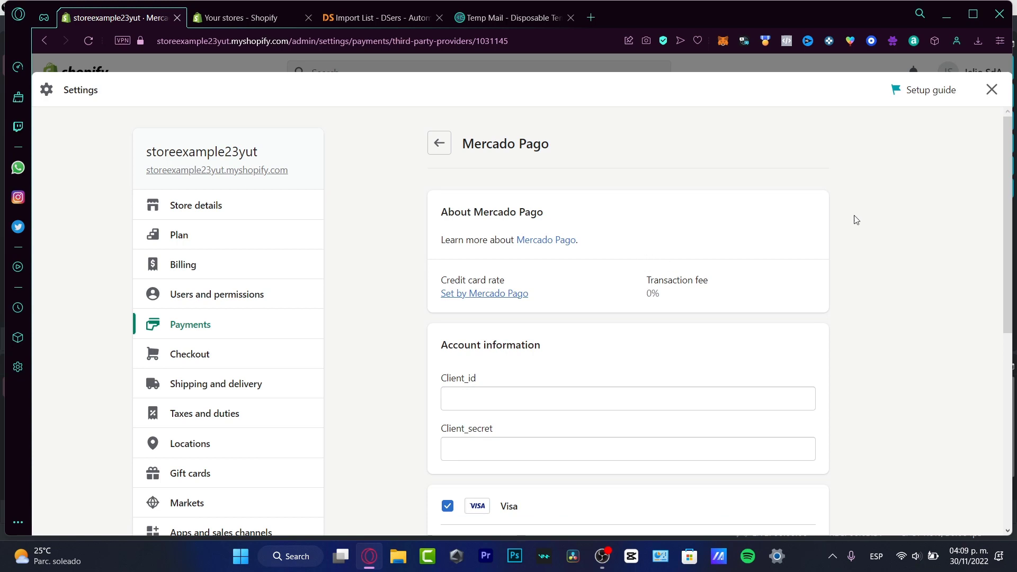
scroll(858, 224, "down", 3)
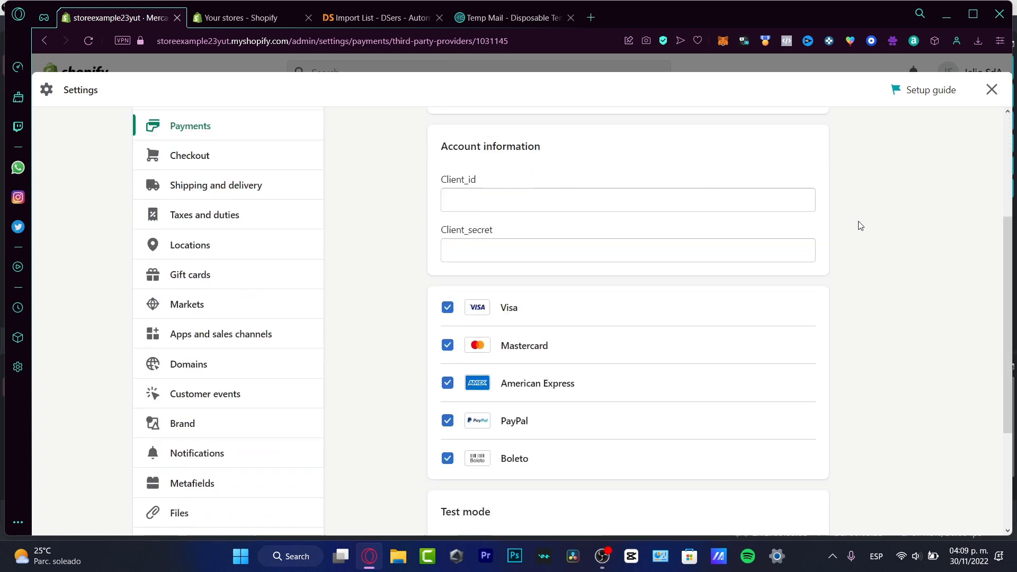
left_click(504, 194)
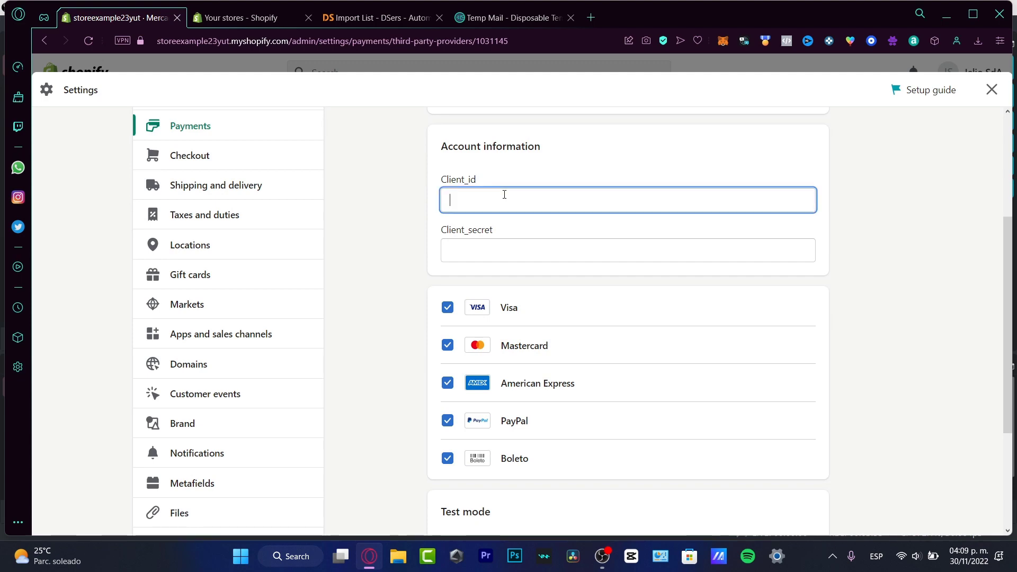
left_click(550, 251)
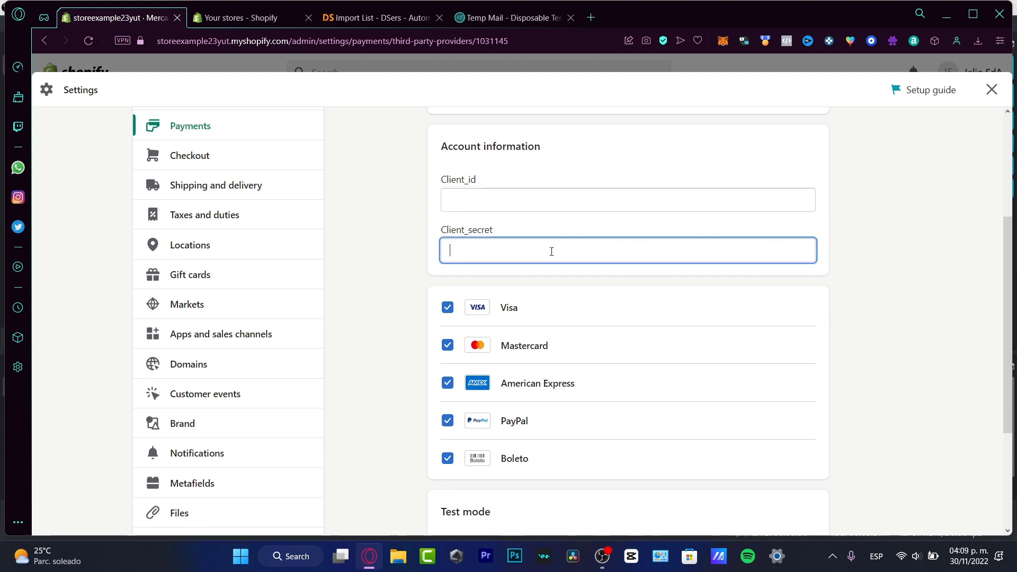
scroll(553, 258, "down", 3)
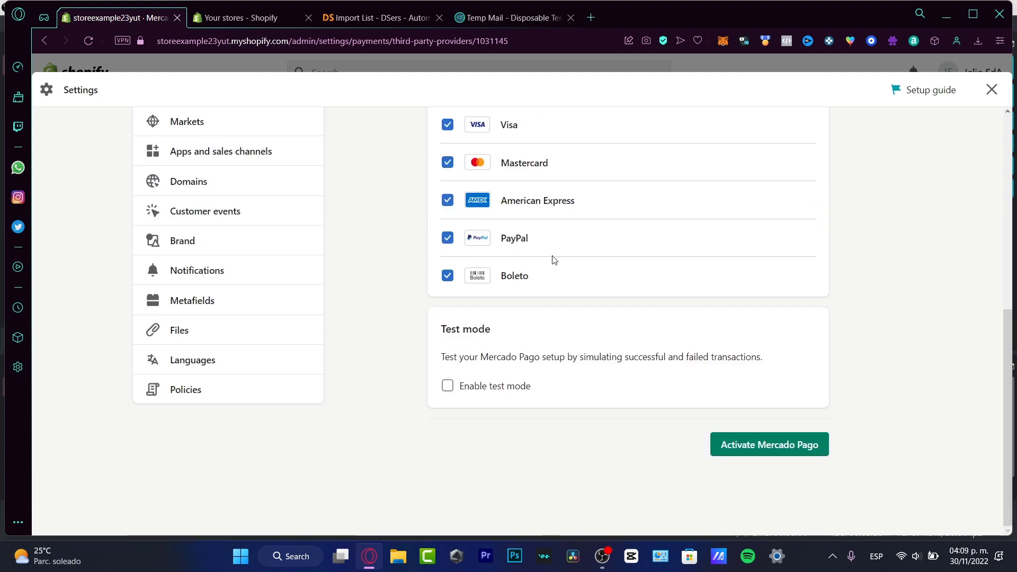
scroll(552, 258, "up", 3)
left_click_drag(1008, 227, 1012, 276)
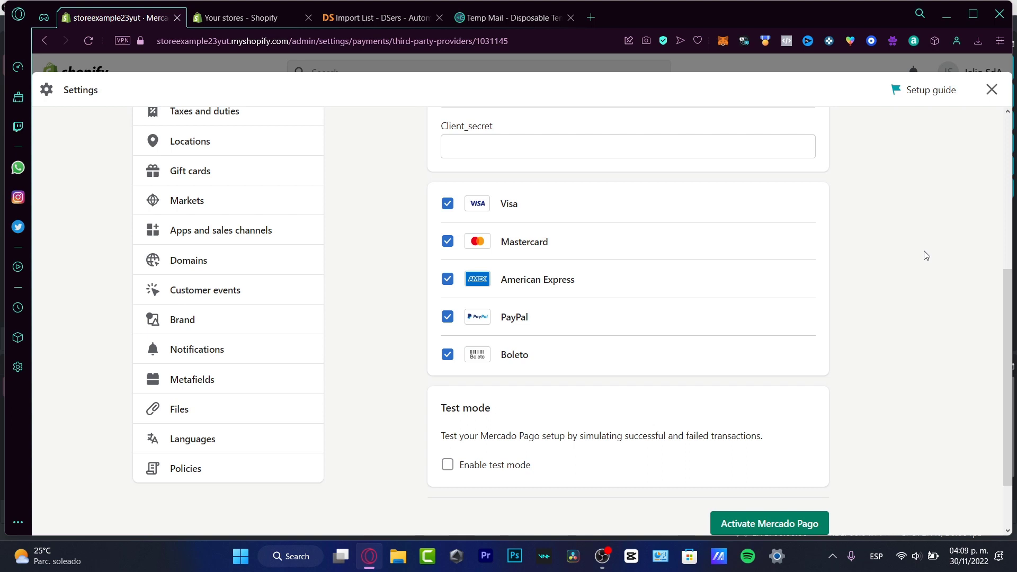
- Uncheck American Express, PayPal and Boleto for Mercado Pago and enable its test mode
left_click(447, 279)
left_click(447, 316)
left_click(447, 354)
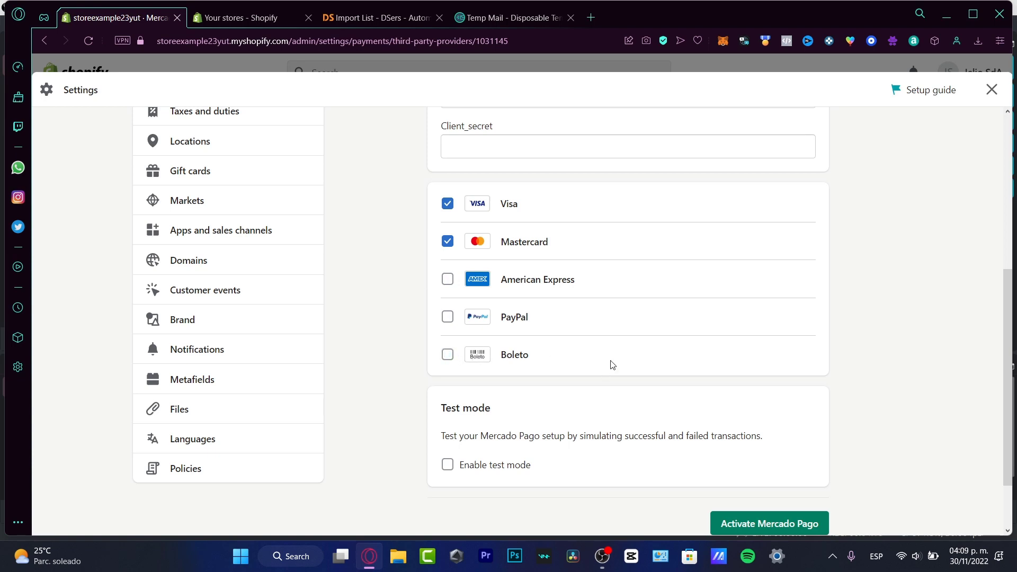
left_click(448, 466)
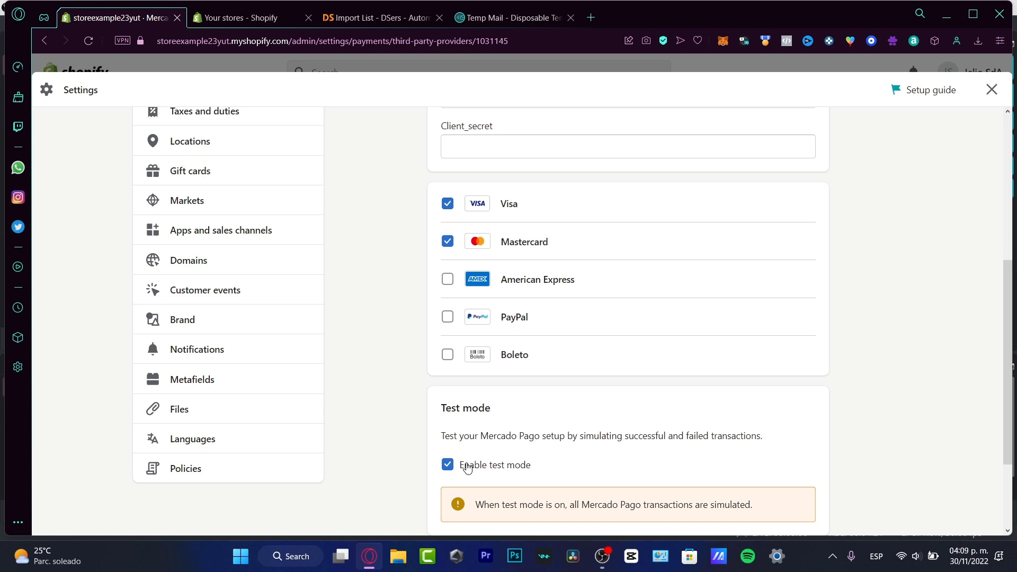
scroll(470, 469, "down", 3)
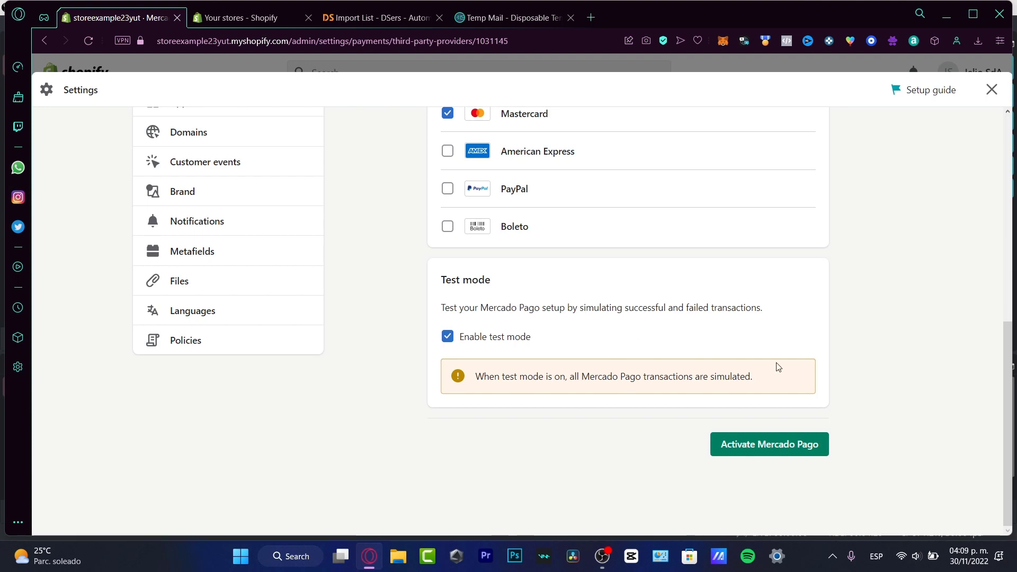
scroll(670, 223, "up", 5)
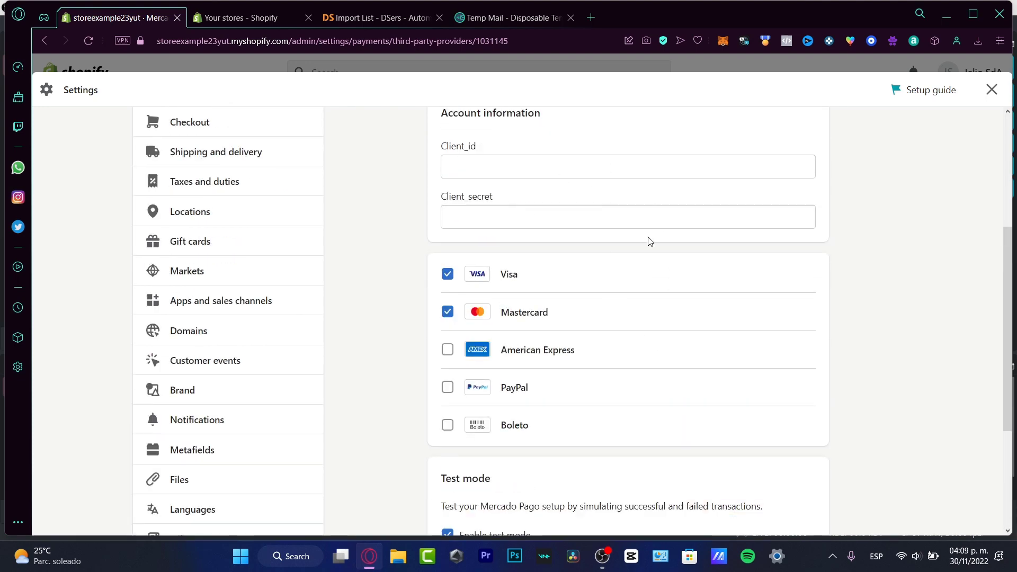
scroll(650, 242, "down", 5)
- Try activating Mercado Pago, dismiss the credentials error, and leave the page discarding changes
left_click(805, 445)
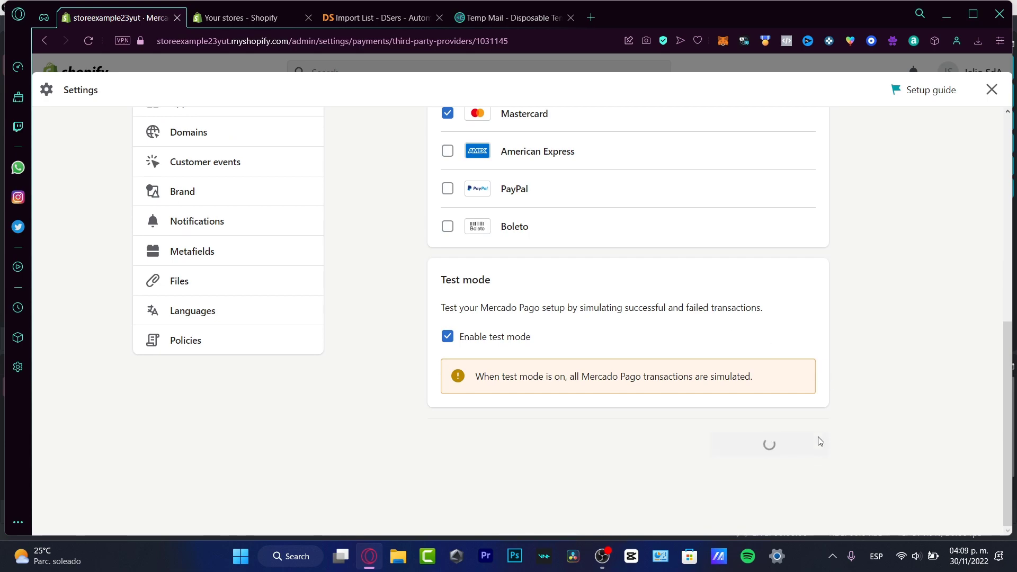
scroll(703, 233, "up", 10)
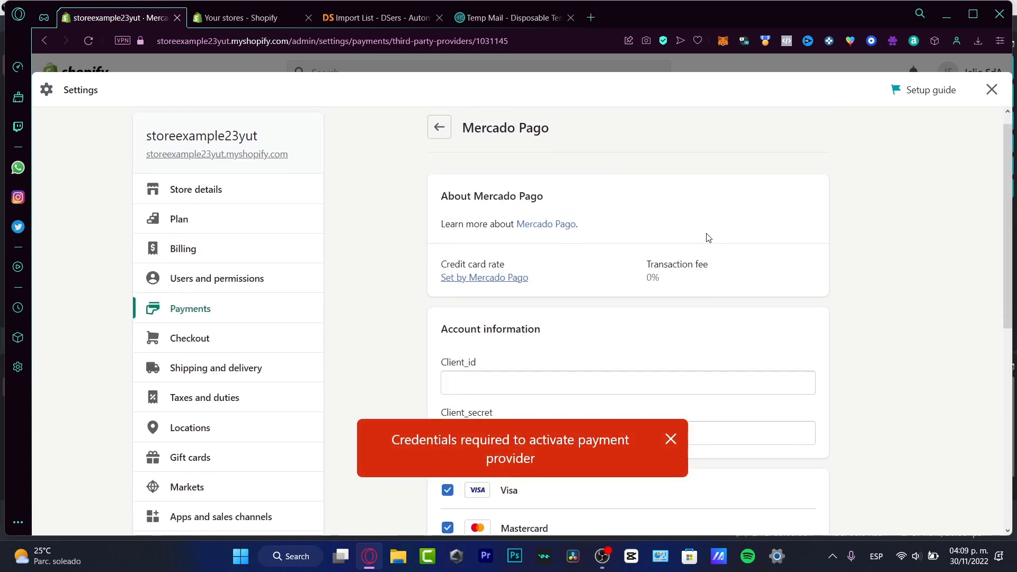
left_click(670, 439)
left_click(435, 144)
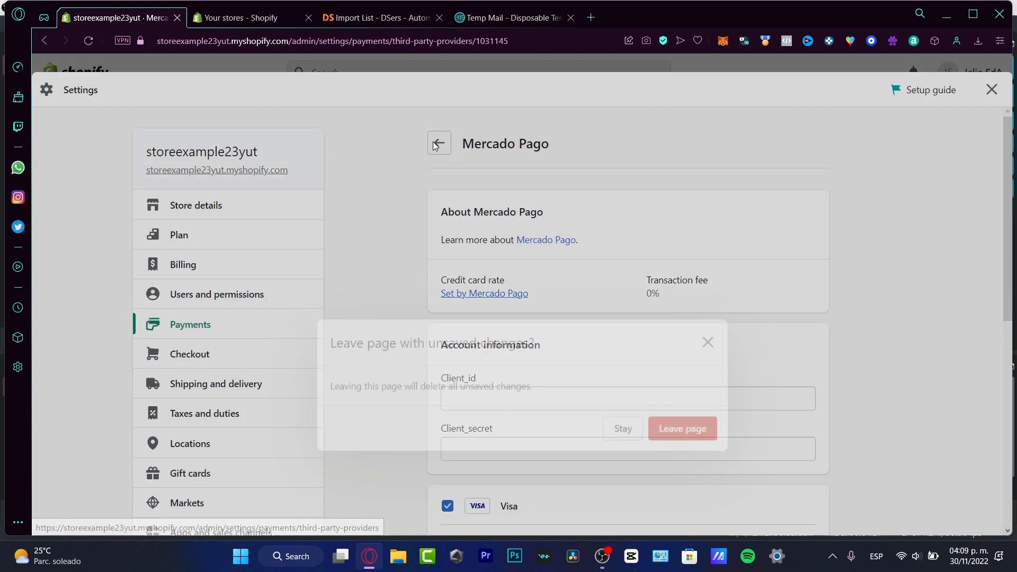
left_click(654, 338)
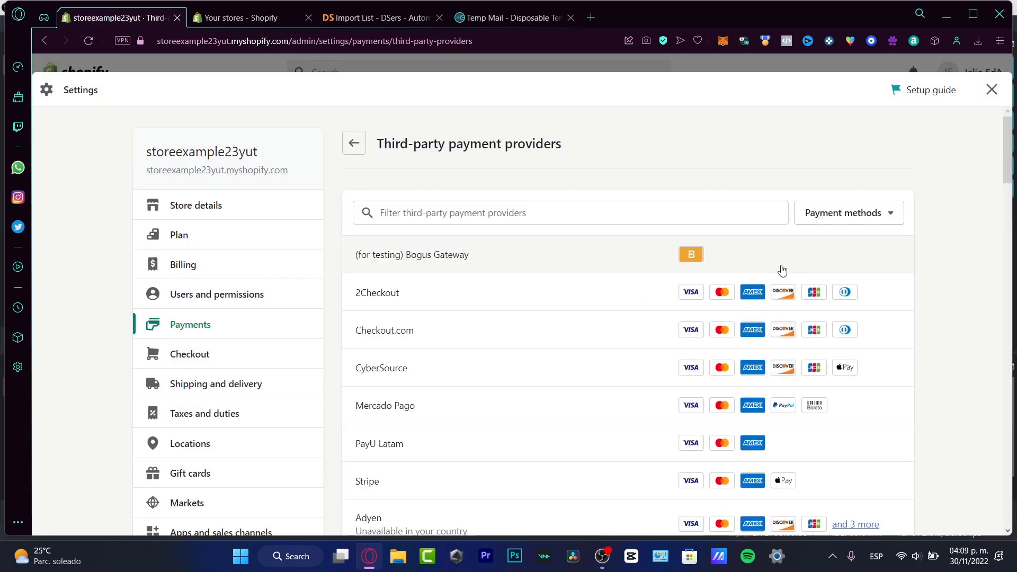
- Open the 2Checkout provider page and look over its empty Merchant code and Secret Word fields
left_click(448, 298)
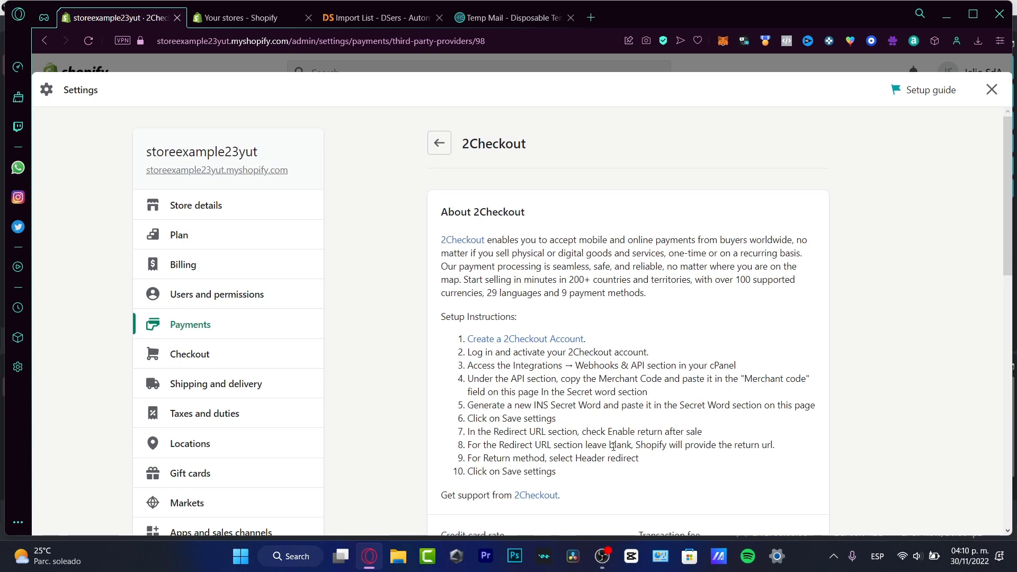
scroll(740, 368, "down", 3)
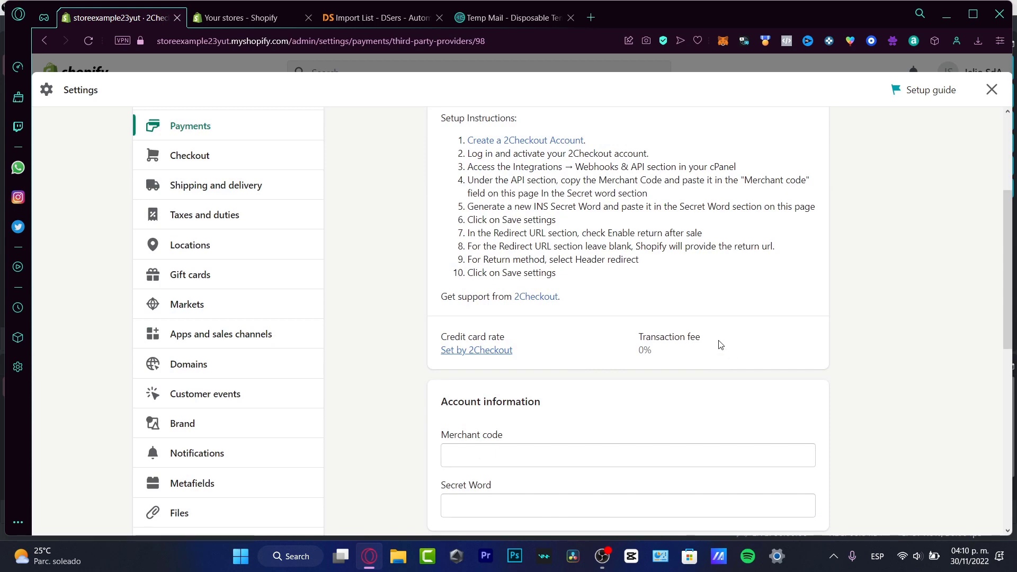
scroll(722, 343, "down", 3)
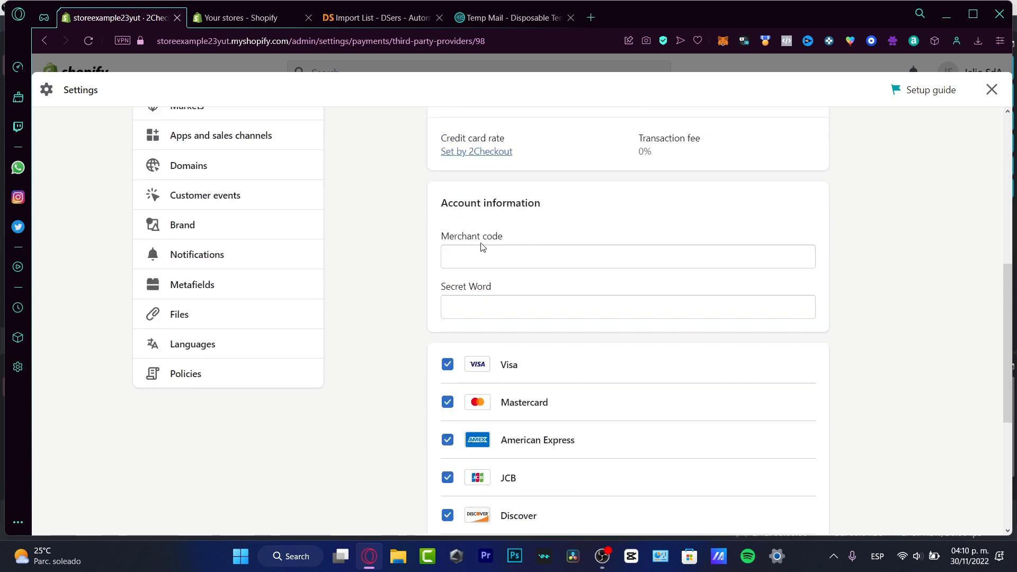
left_click(525, 257)
left_click(520, 312)
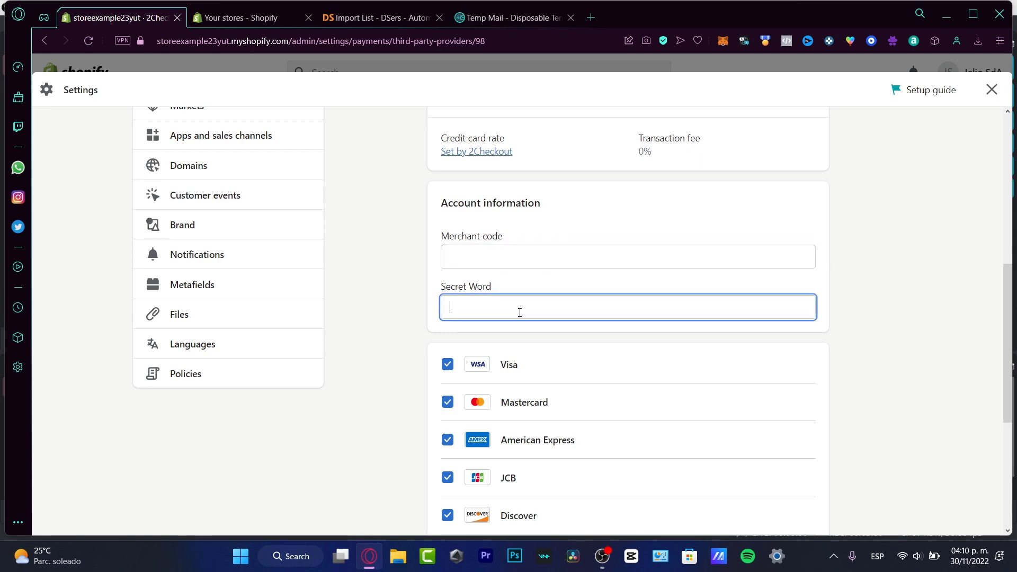
scroll(549, 317, "down", 3)
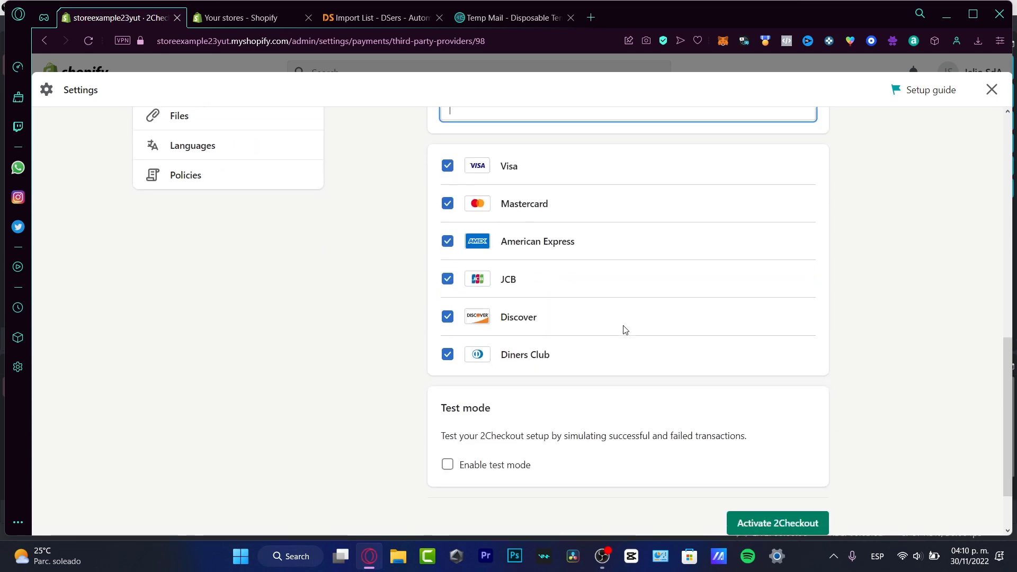
scroll(627, 339, "up", 3)
scroll(630, 348, "up", 6)
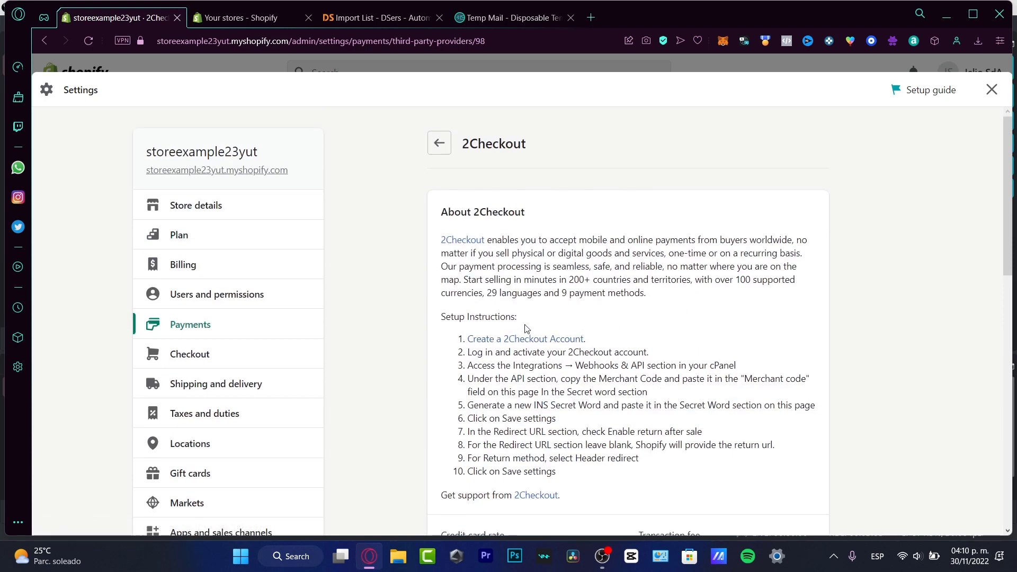
- Open the 'Create a 2Checkout Account' link in a new browser tab and switch to it
right_click(555, 340)
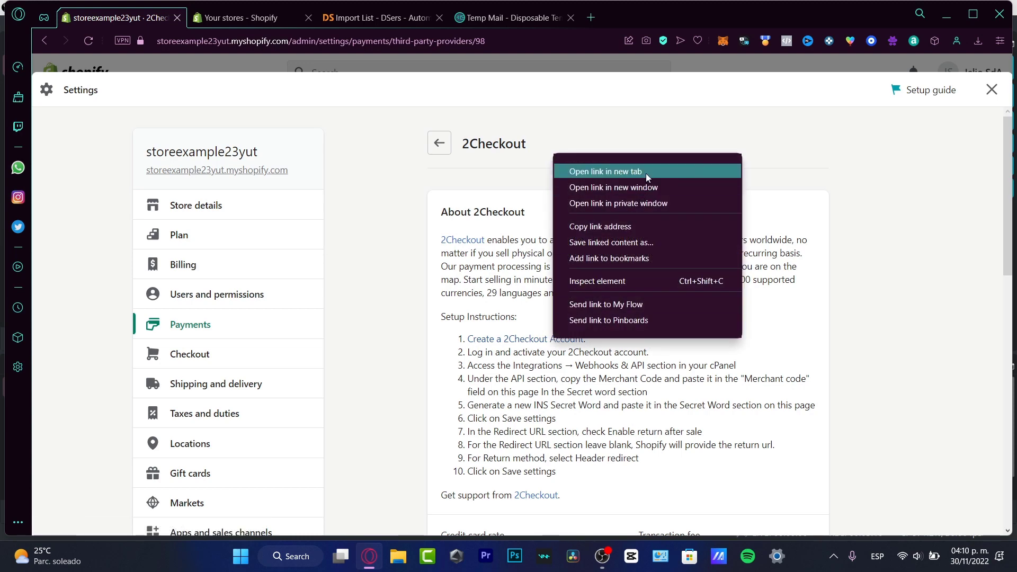
left_click(646, 172)
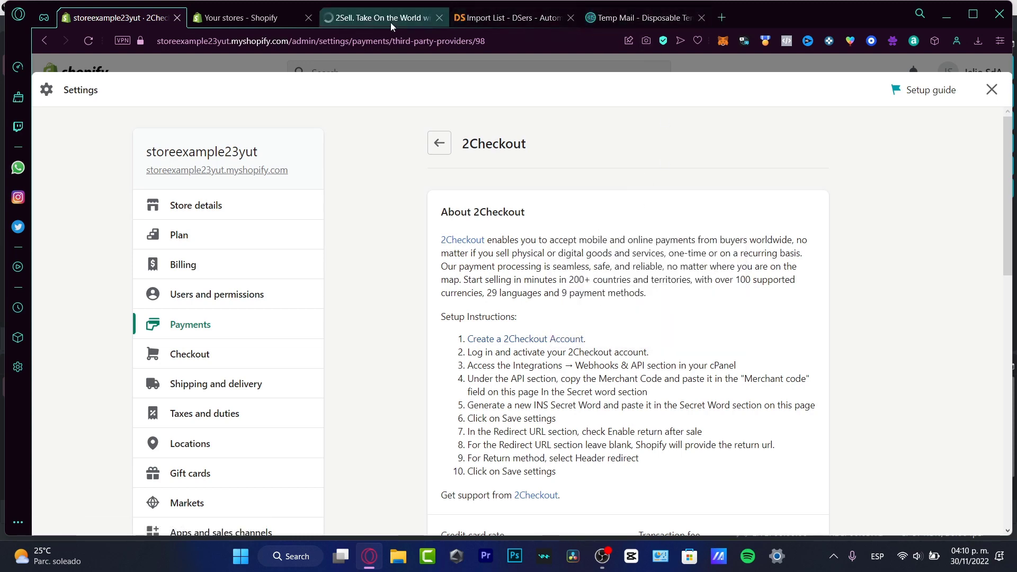
left_click(377, 21)
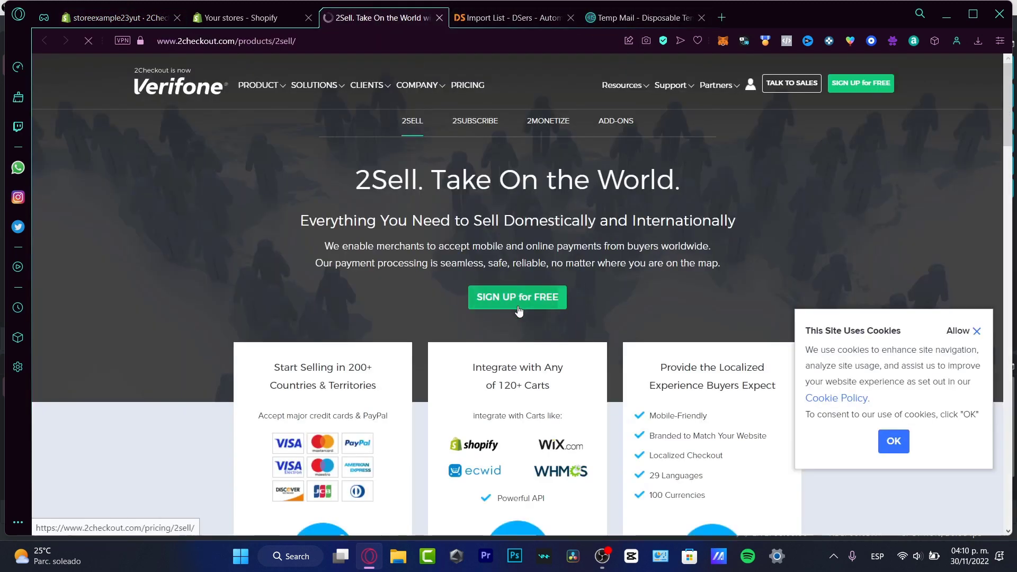
- Open the free 2Sell sign-up form and step through its name, e-mail, password and website fields
left_click(557, 313)
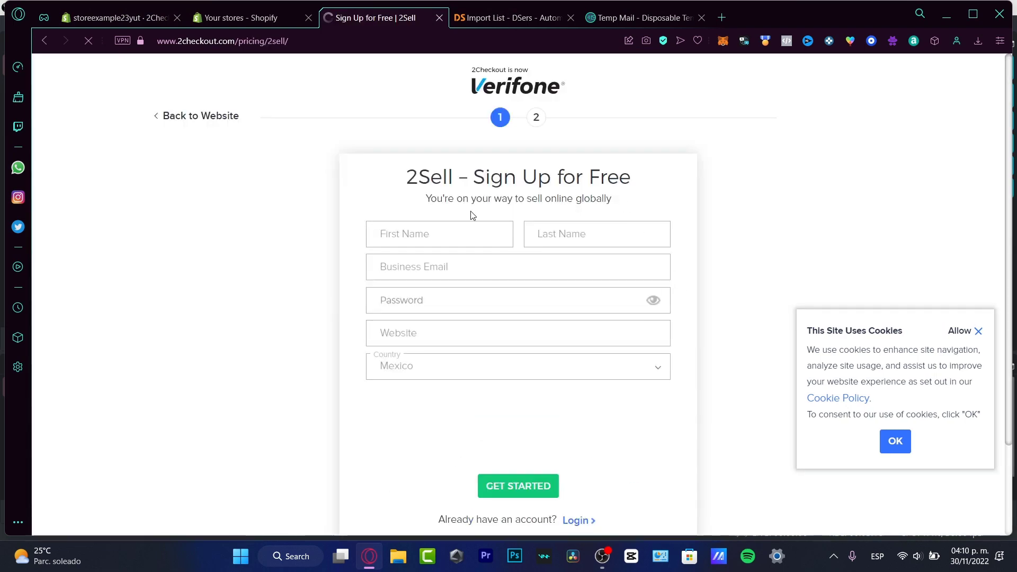
left_click(503, 237)
left_click(564, 237)
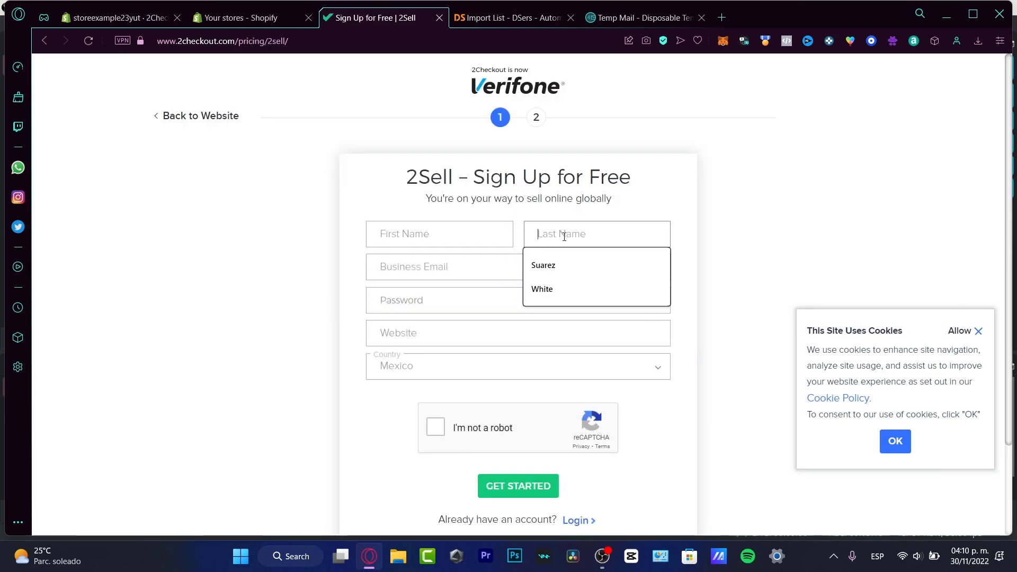
left_click(453, 266)
left_click(538, 303)
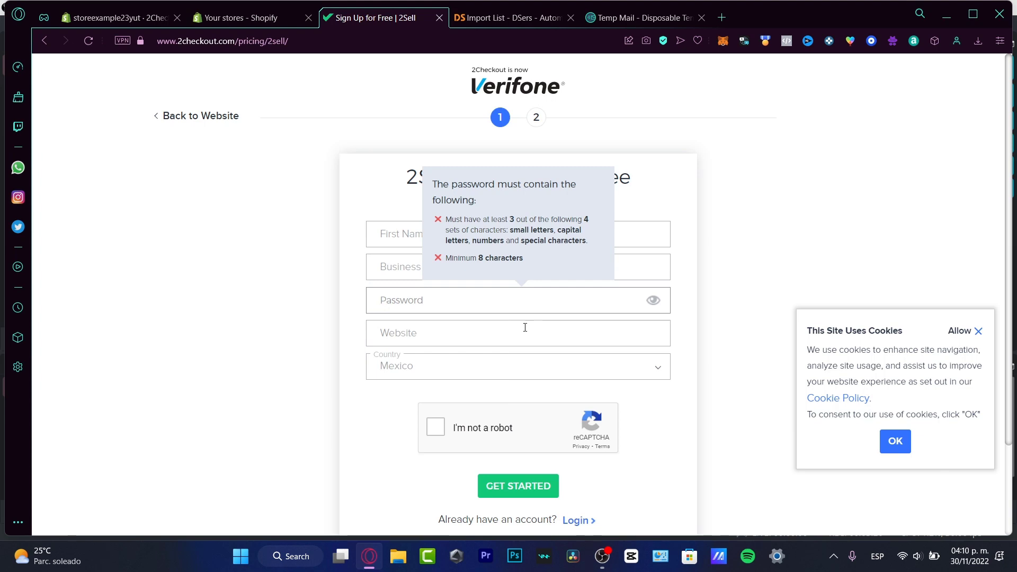
left_click(524, 331)
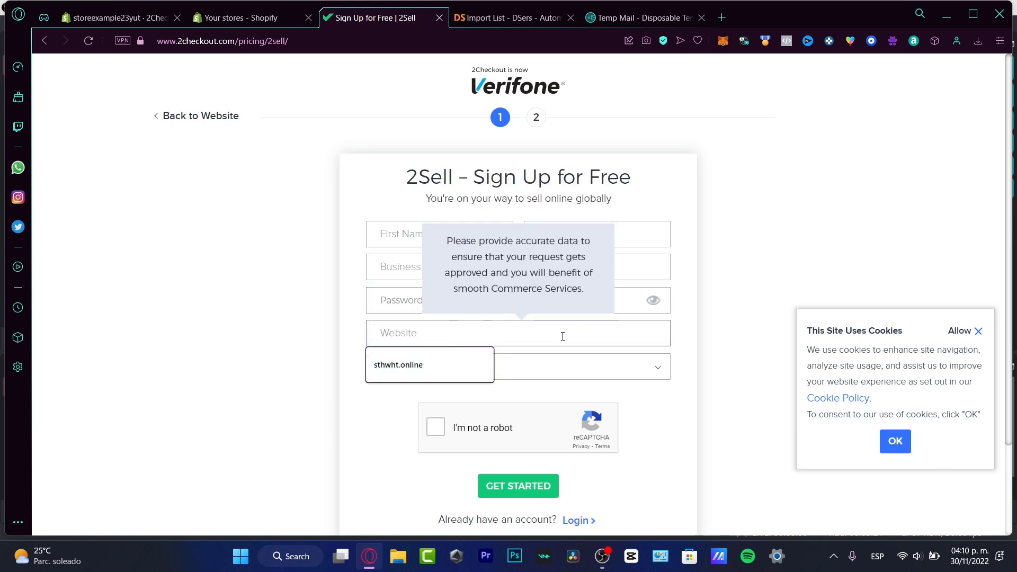
- Look over the 2Sell form across browser tabs, ending on the store's 2Checkout settings tab
left_click(271, 18)
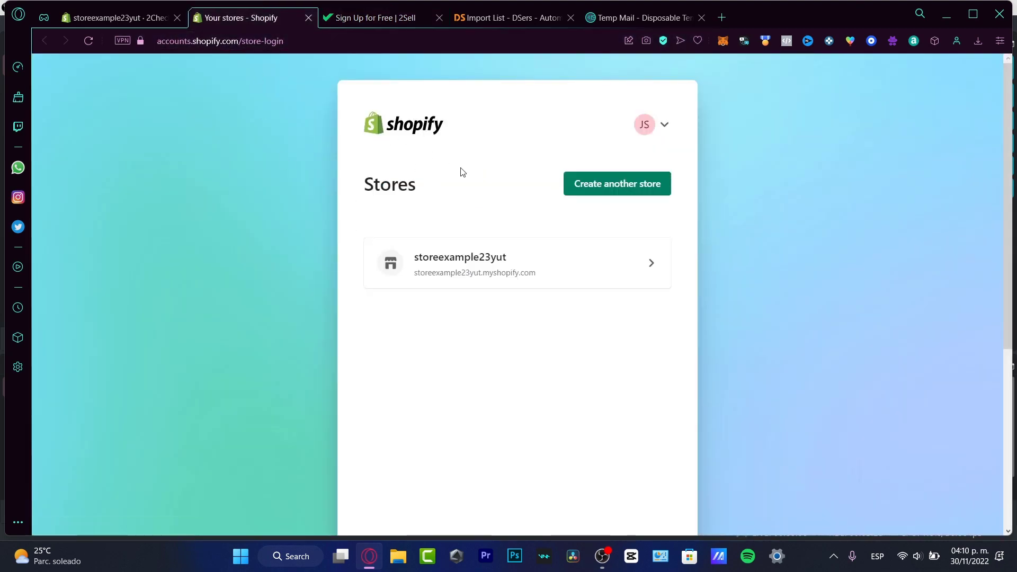
left_click(144, 18)
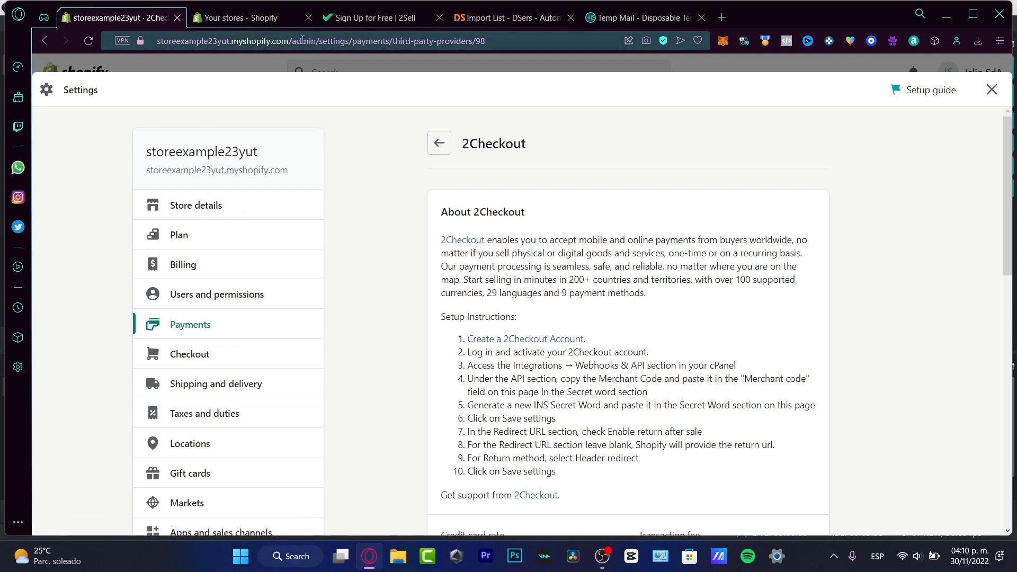
left_click(410, 20)
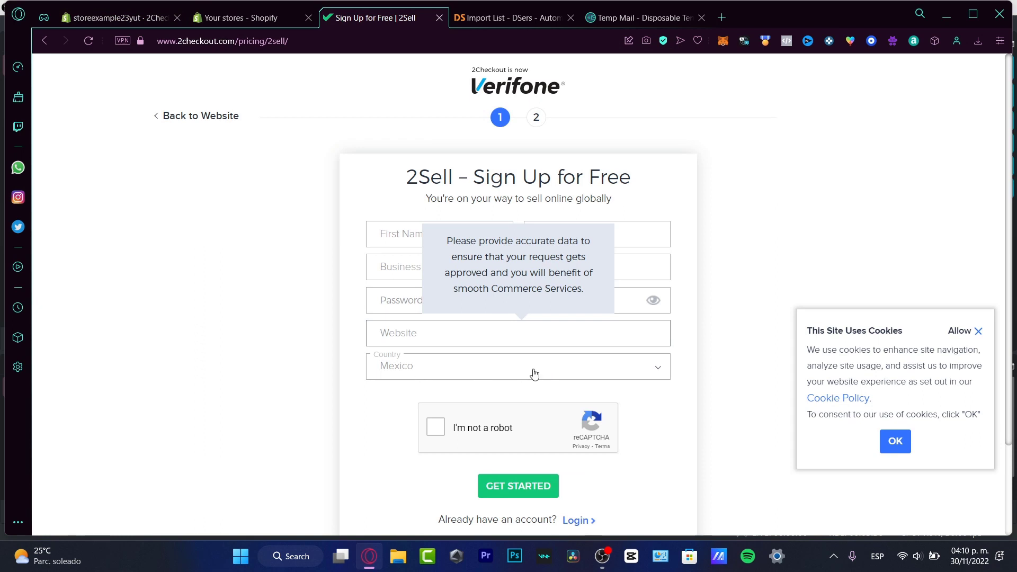
scroll(604, 389, "down", 2)
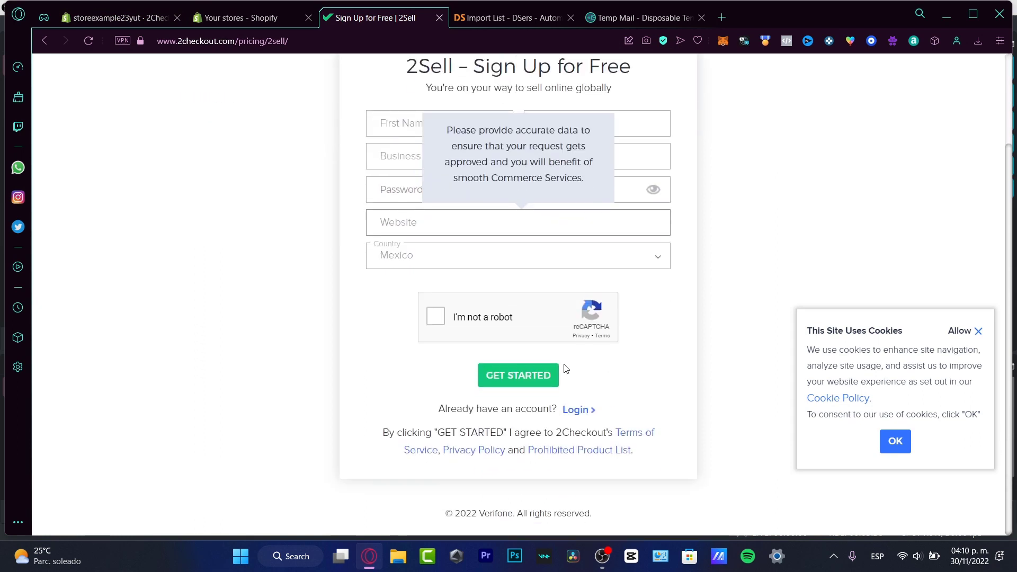
left_click(241, 18)
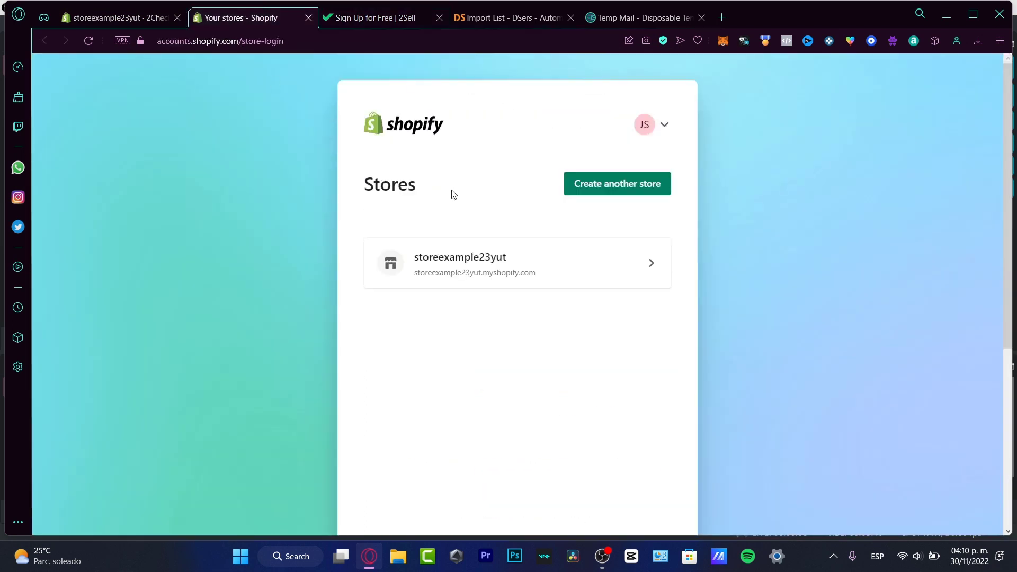
left_click(114, 17)
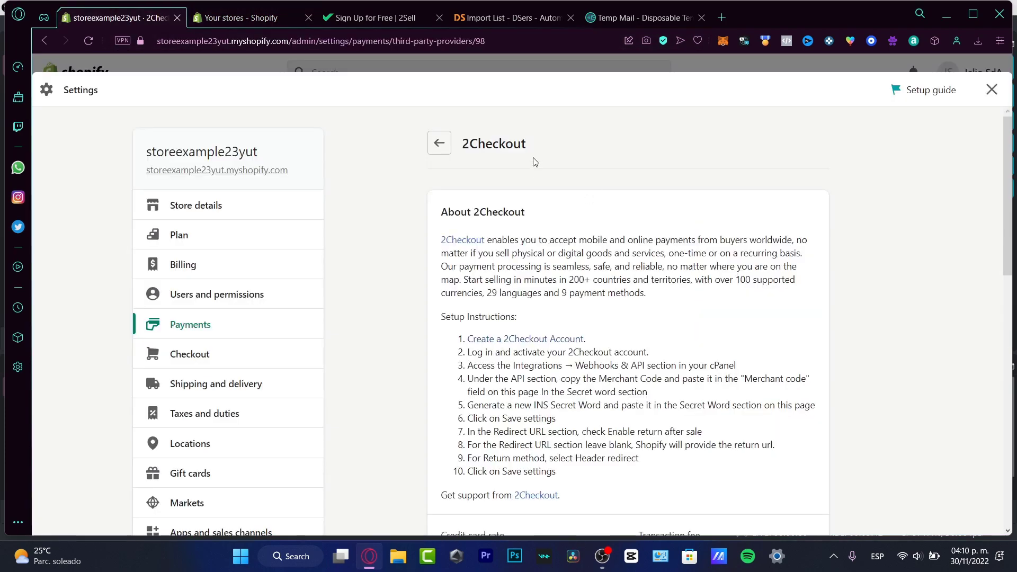
- Review the 2Checkout Merchant Code instructions and Secret Word field, leave them empty, and go back
scroll(803, 382, "down", 3)
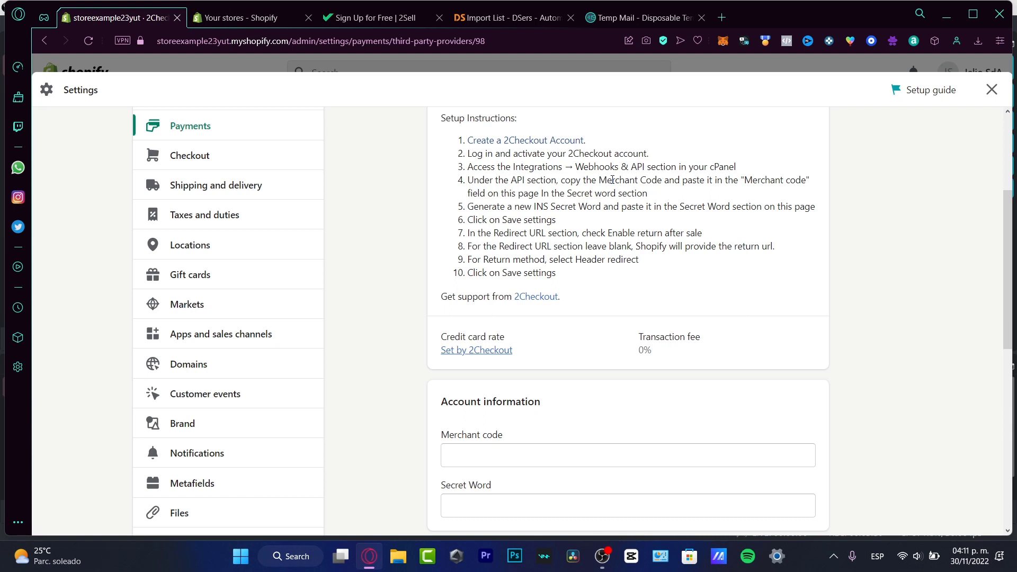
left_click_drag(591, 182, 624, 200)
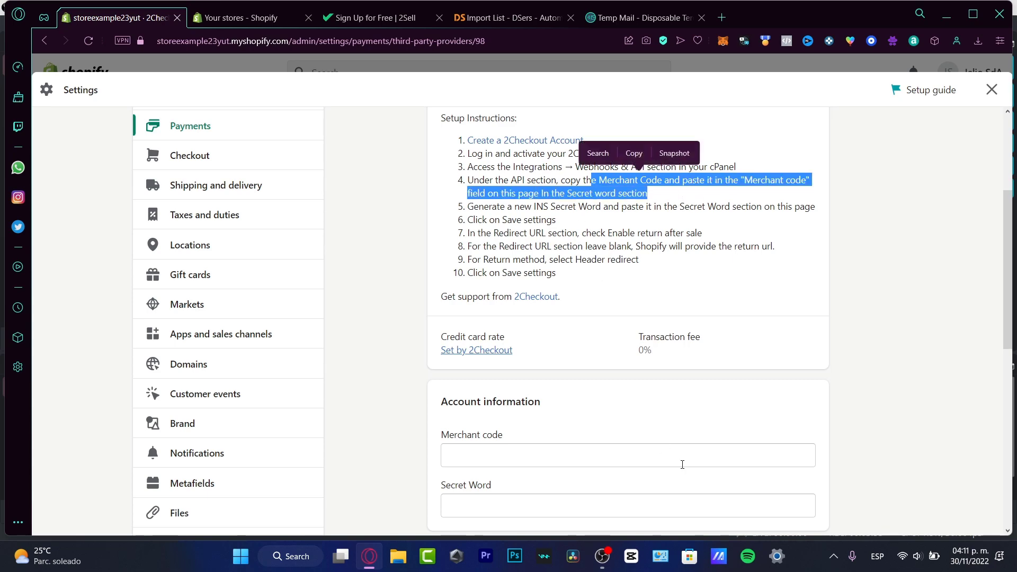
scroll(682, 464, "down", 4)
left_click(513, 304)
scroll(557, 308, "up", 3)
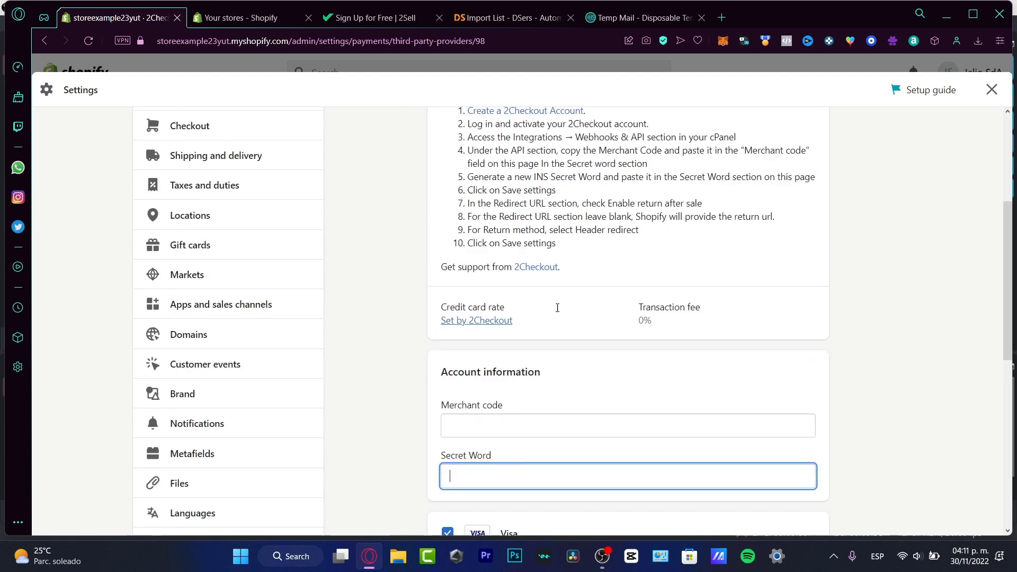
scroll(557, 307, "up", 5)
left_click(439, 142)
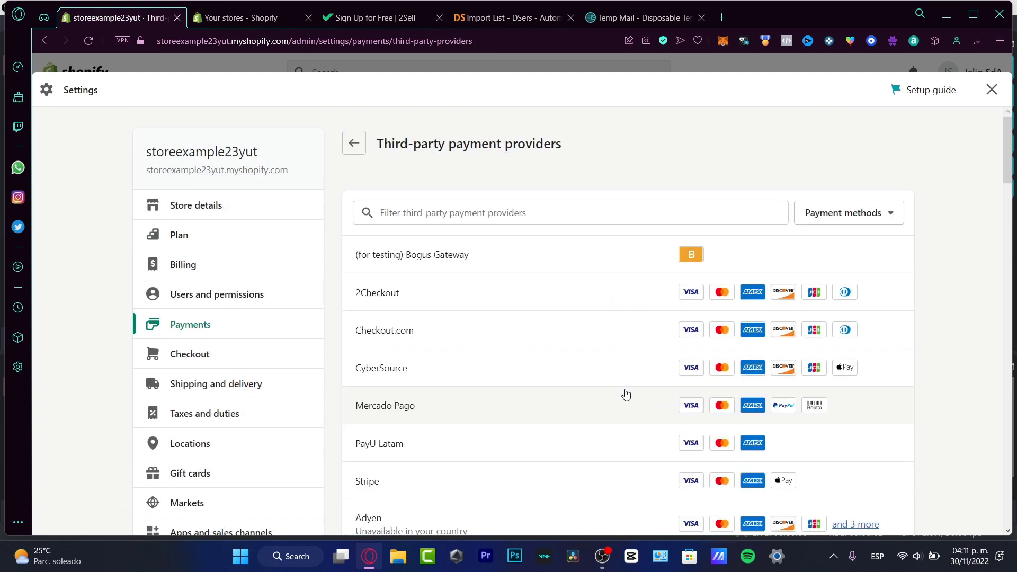
scroll(493, 317, "down", 10)
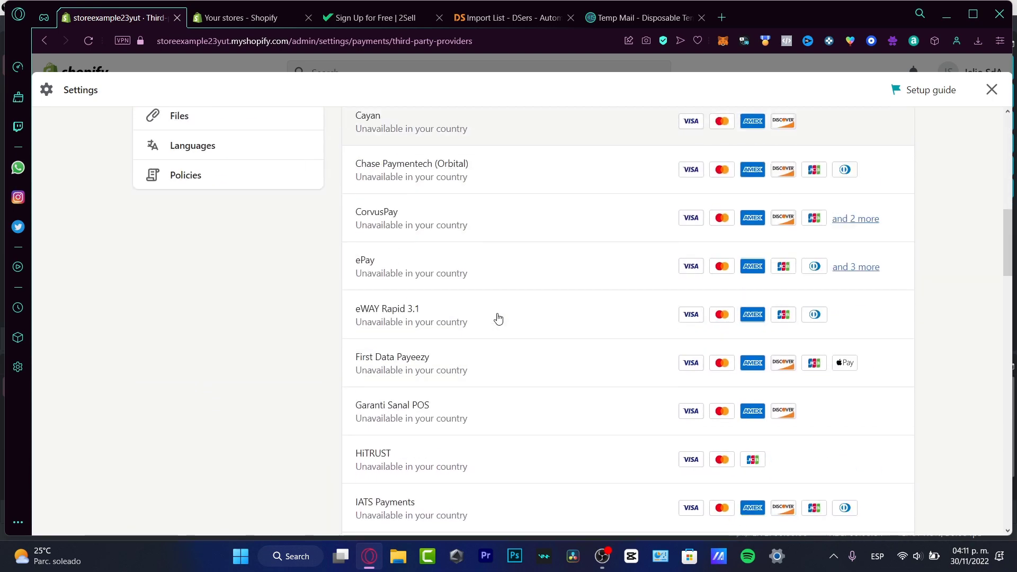
scroll(498, 318, "down", 15)
scroll(497, 317, "up", 10)
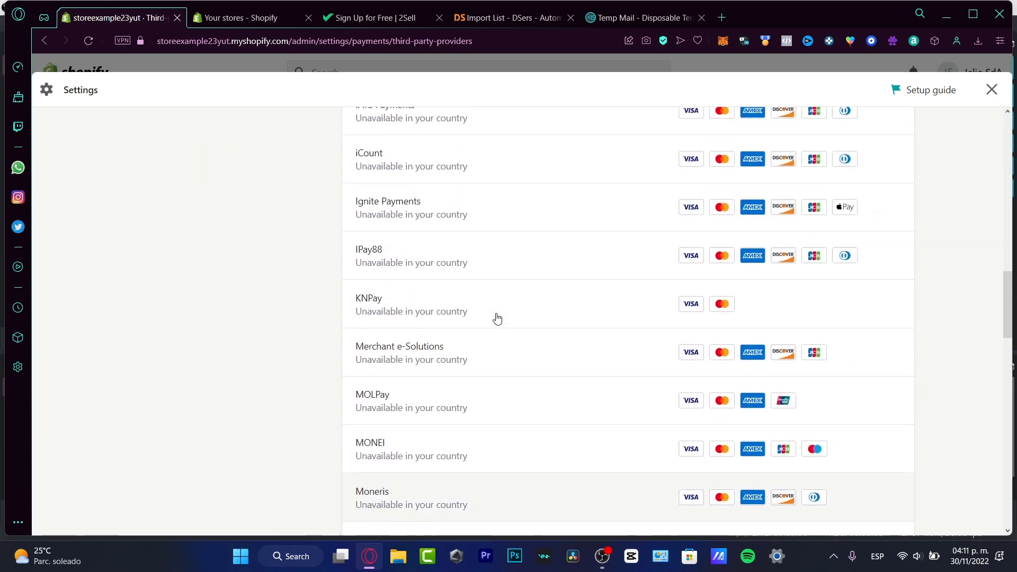
scroll(540, 336, "up", 8)
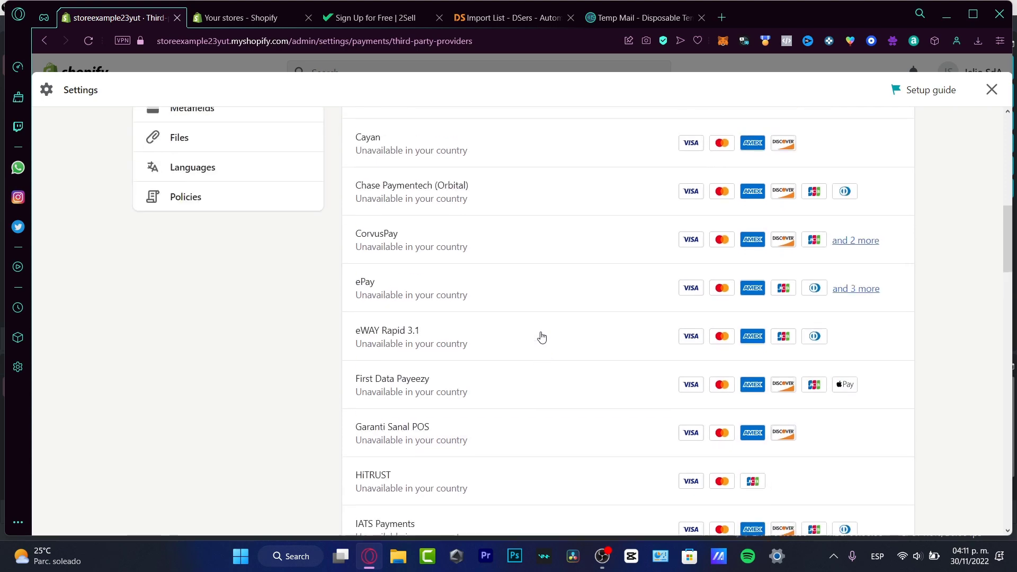
scroll(542, 337, "up", 10)
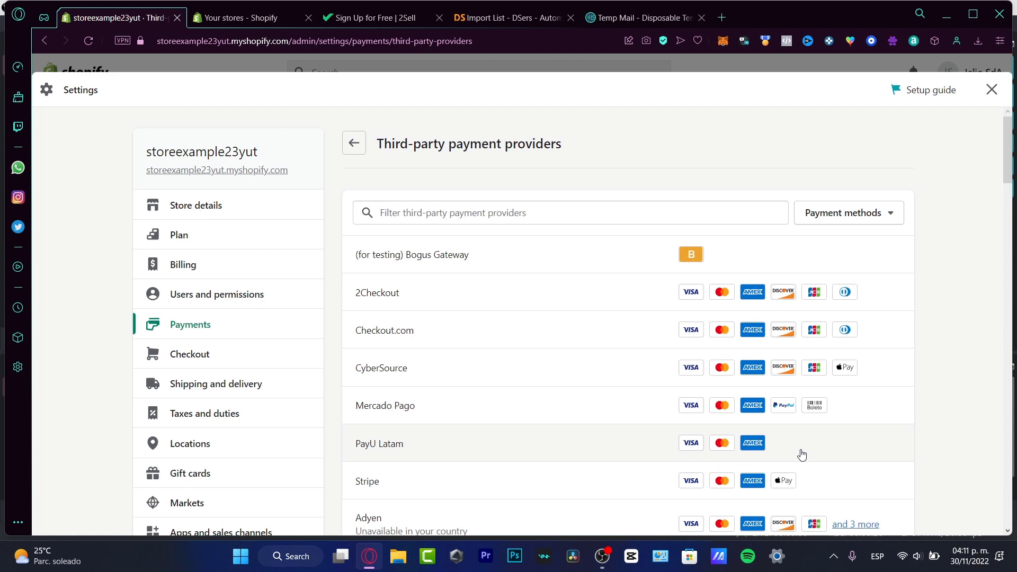
- Make customer accounts required and let customers check out with phone number or email
left_click(838, 221)
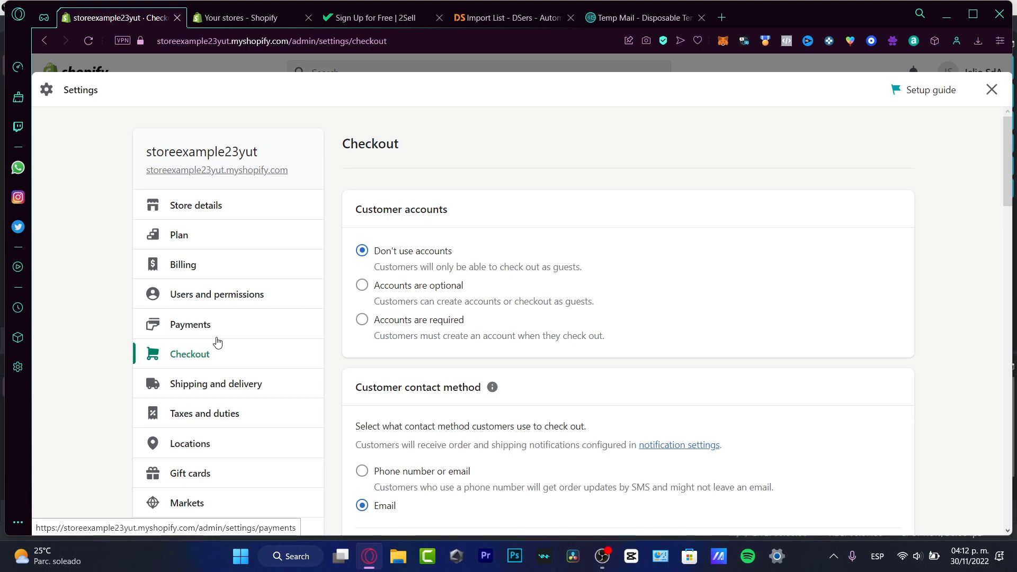
left_click(362, 319)
scroll(543, 296, "down", 3)
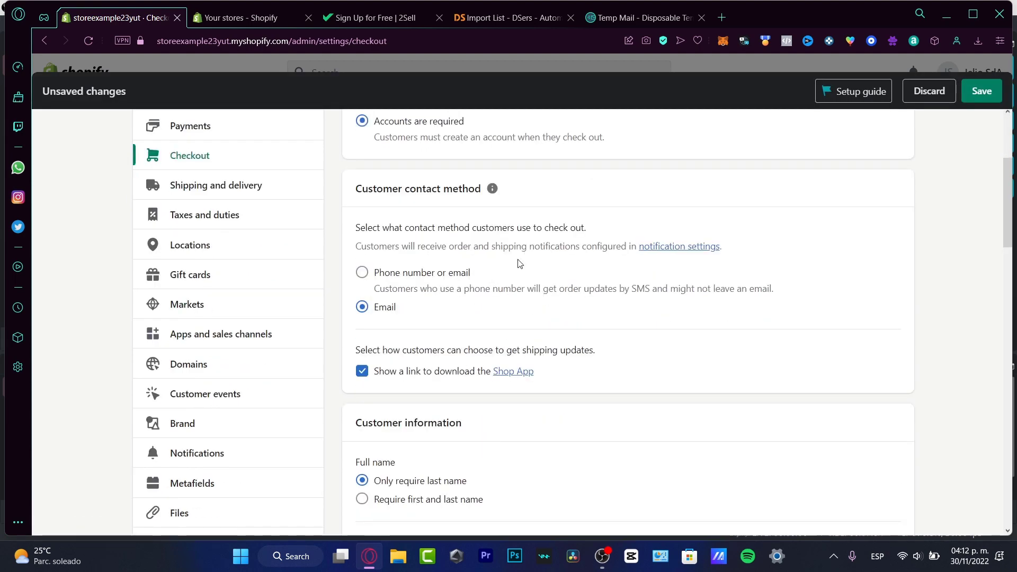
left_click_drag(383, 189, 481, 189)
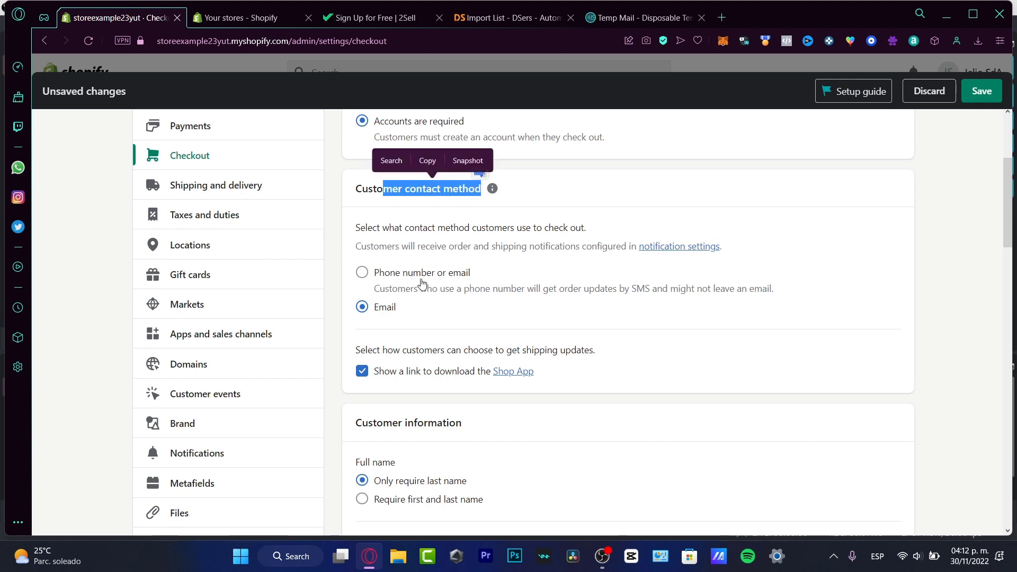
left_click(423, 274)
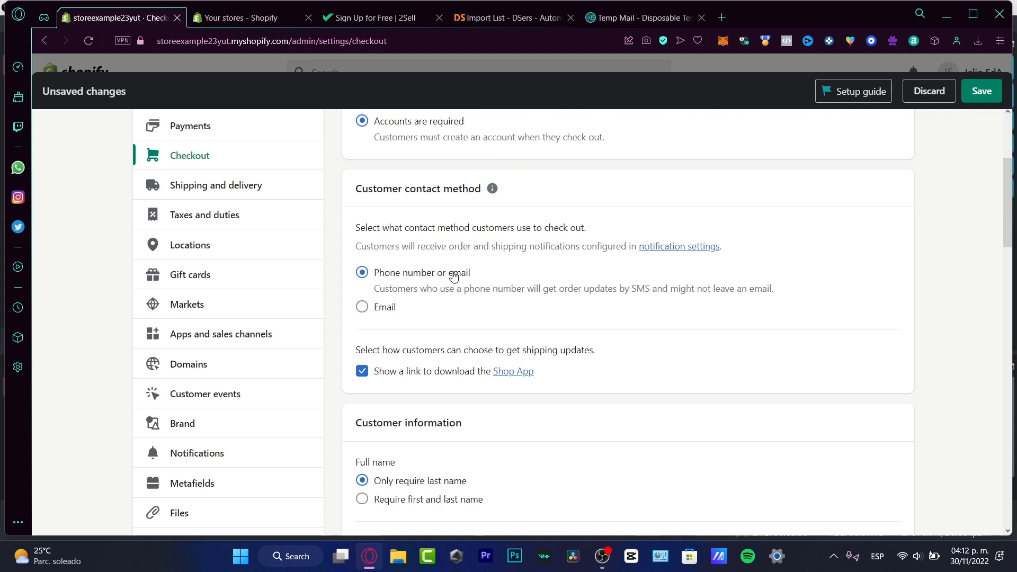
scroll(535, 282, "up", 4)
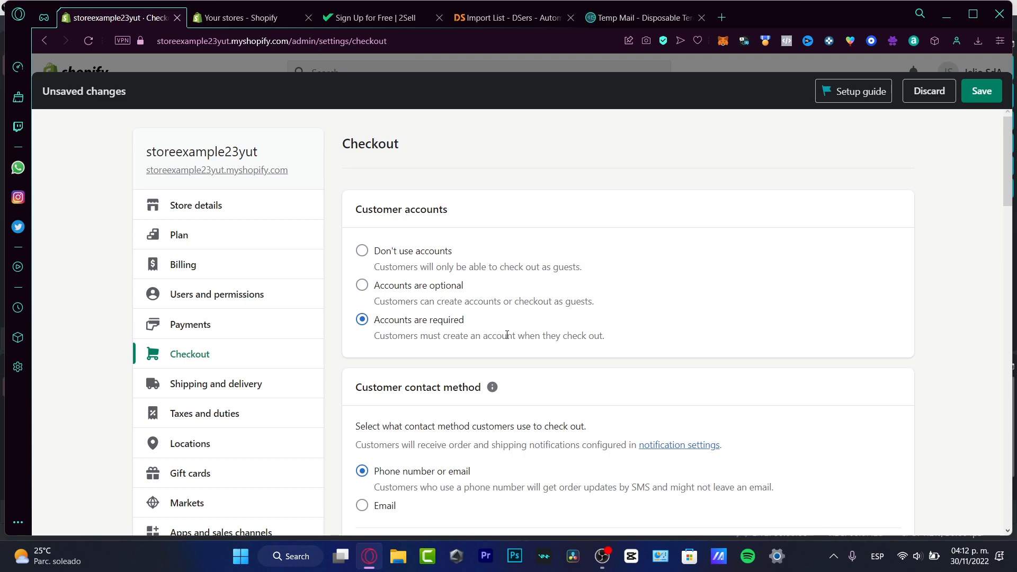
- Require first and last name, and set company name and shipping address phone to Optional
scroll(776, 303, "down", 4)
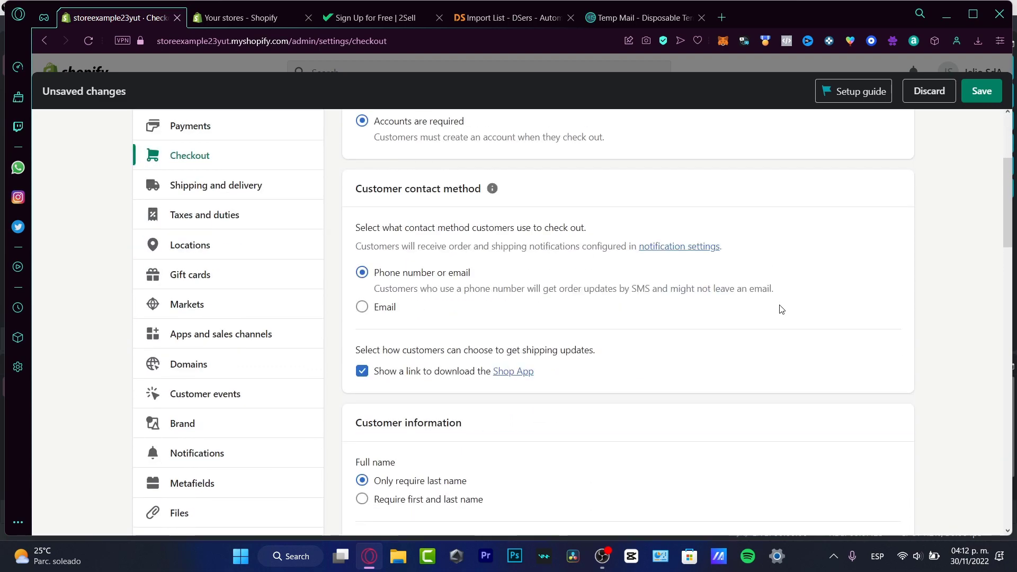
scroll(775, 319, "down", 4)
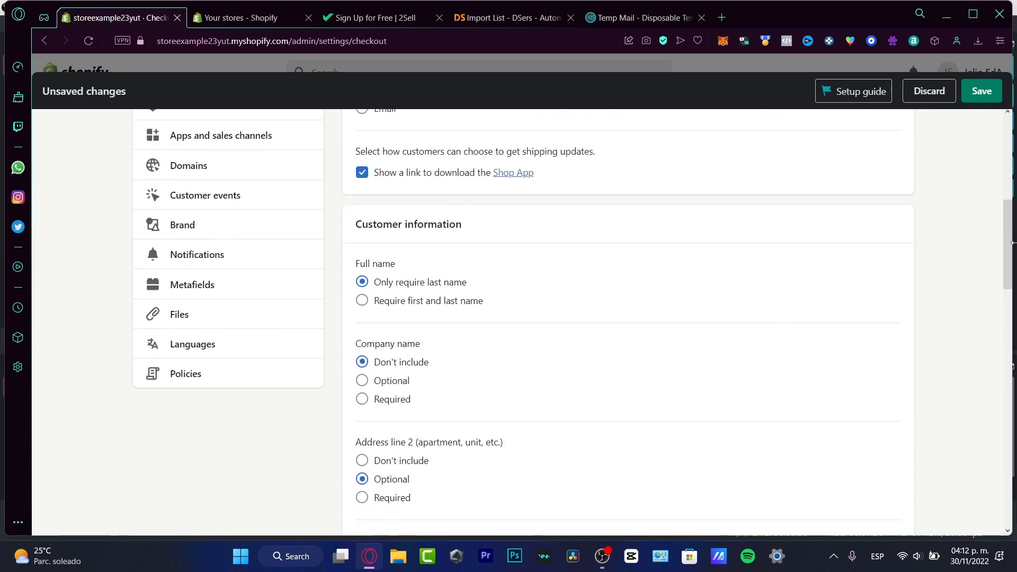
scroll(951, 229, "down", 1)
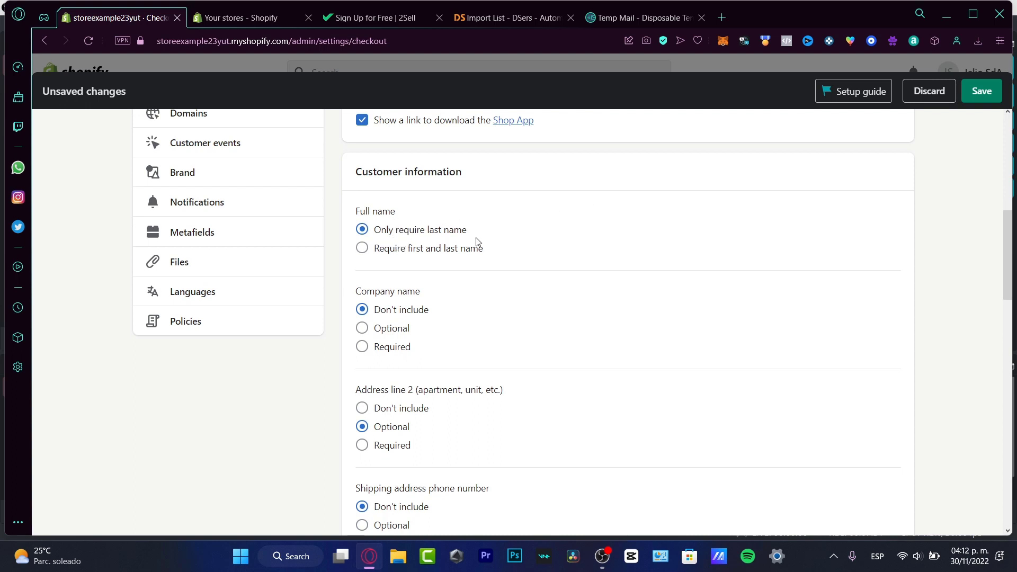
left_click(471, 255)
left_click(404, 330)
scroll(538, 360, "down", 3)
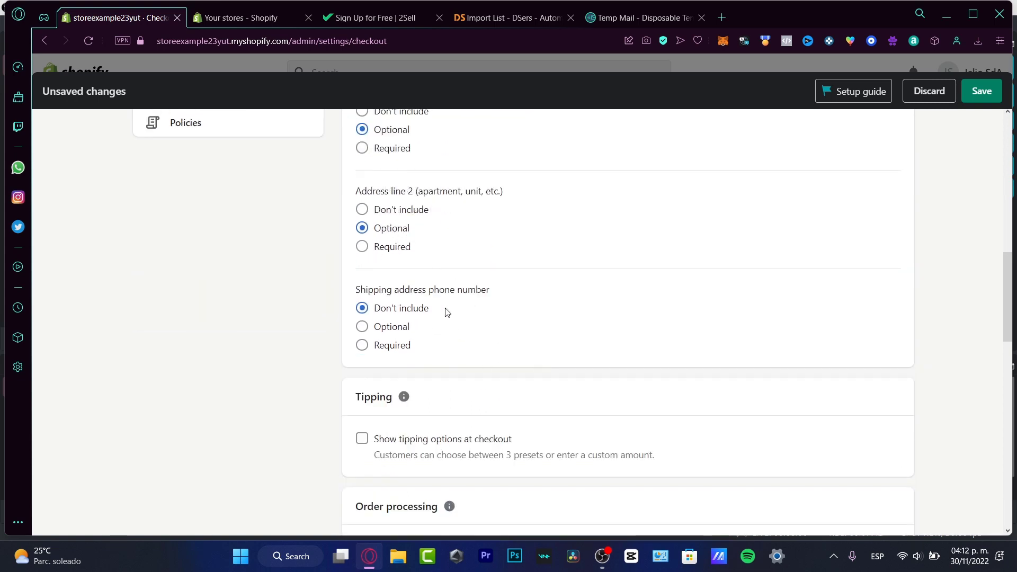
left_click(397, 327)
left_click_drag(1012, 299, 1007, 333)
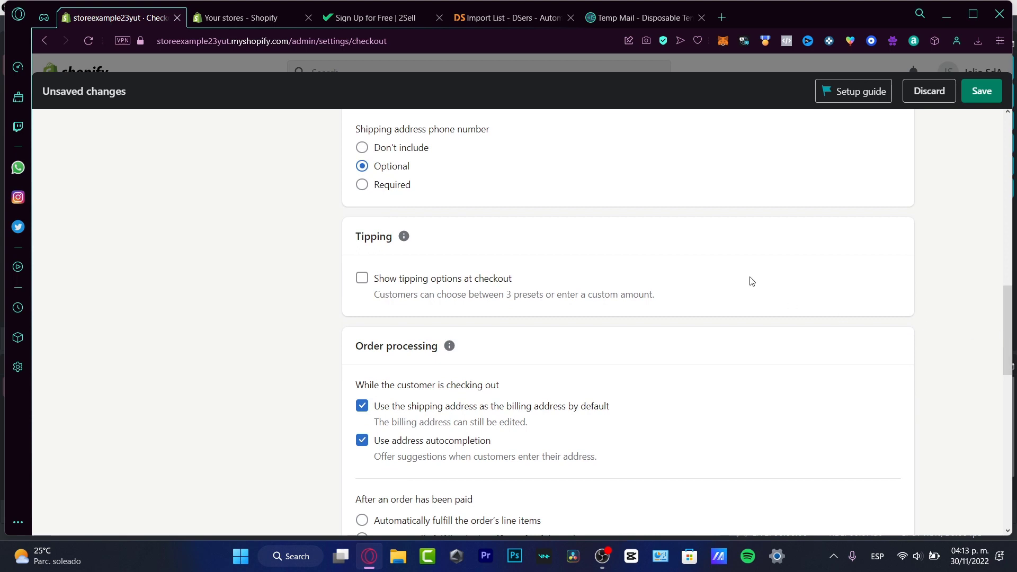
- Turn on checkout tipping with preset amounts of 5, 10 and 15 percent
left_click(362, 278)
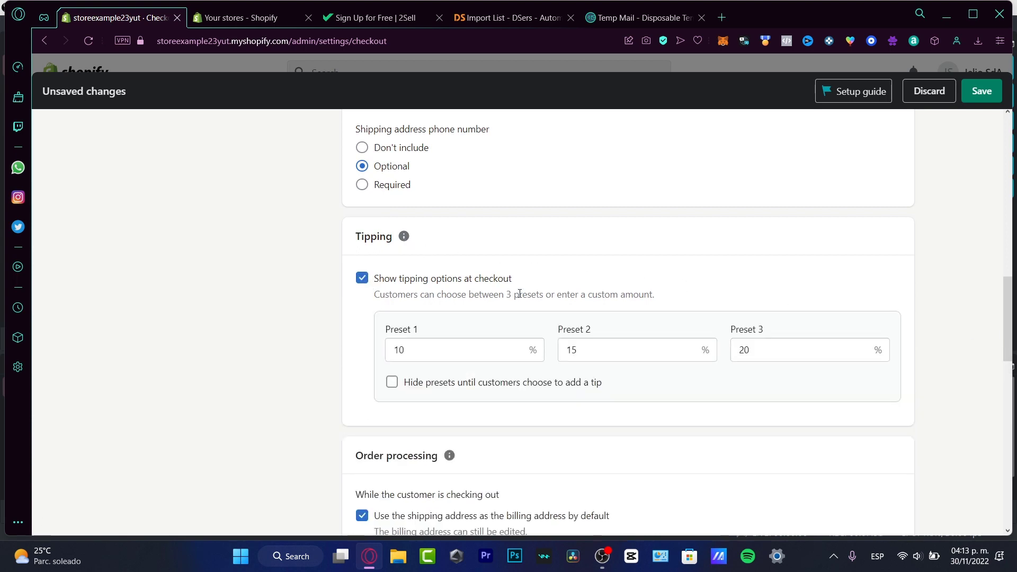
double_click(468, 348)
type("5")
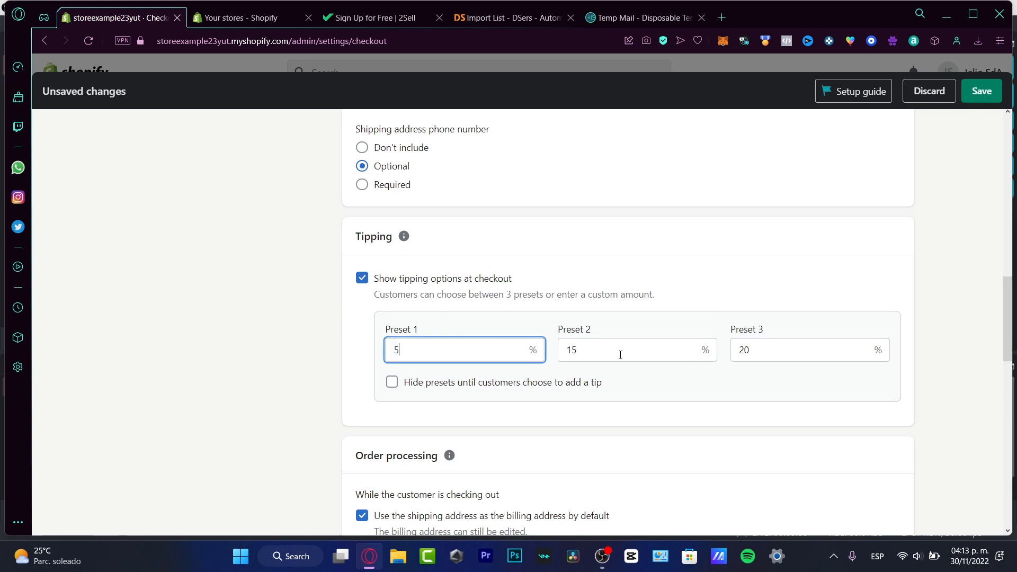
double_click(614, 352)
type("10")
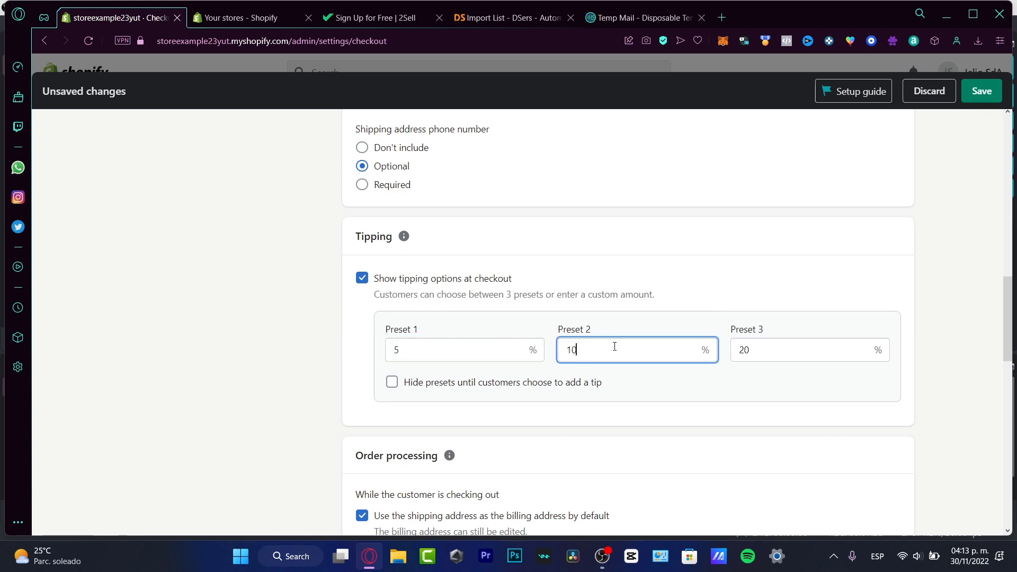
double_click(795, 354)
type("15")
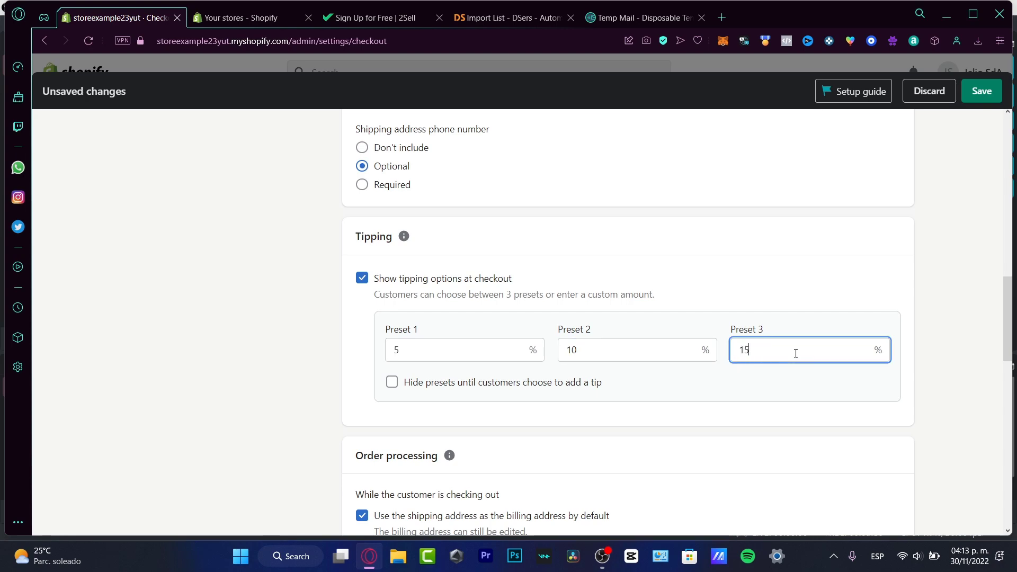
left_click(983, 412)
scroll(922, 375, "down", 4)
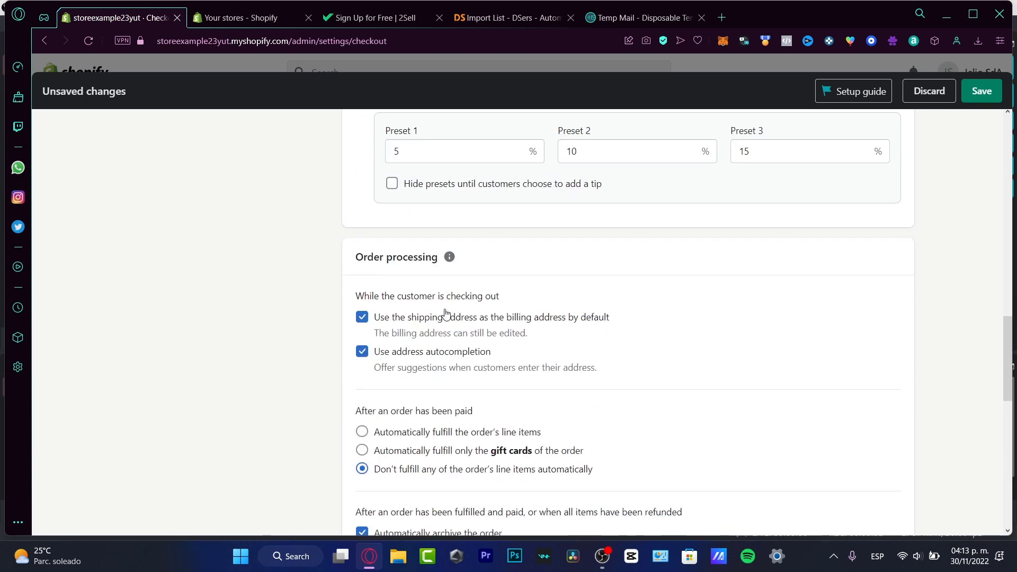
scroll(525, 299, "down", 1)
scroll(525, 300, "down", 2)
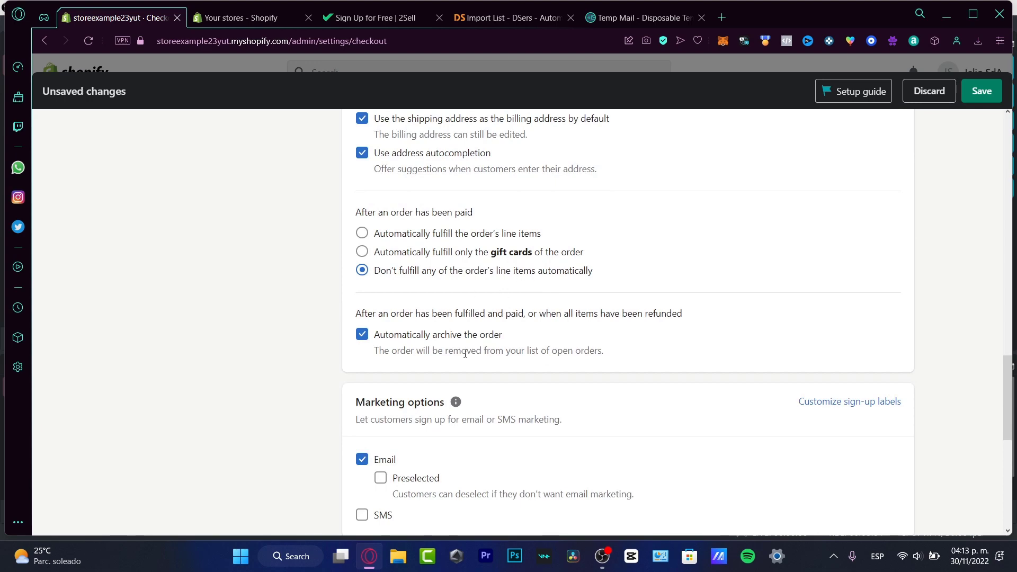
scroll(540, 399, "down", 3)
scroll(509, 286, "down", 4)
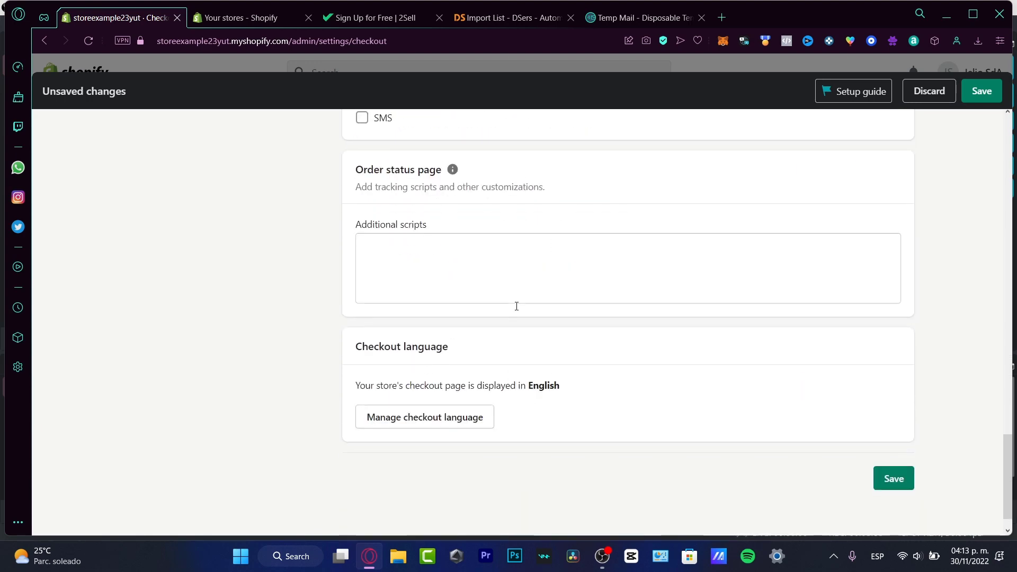
- Save the checkout settings, then go to the Billing settings page
left_click(893, 444)
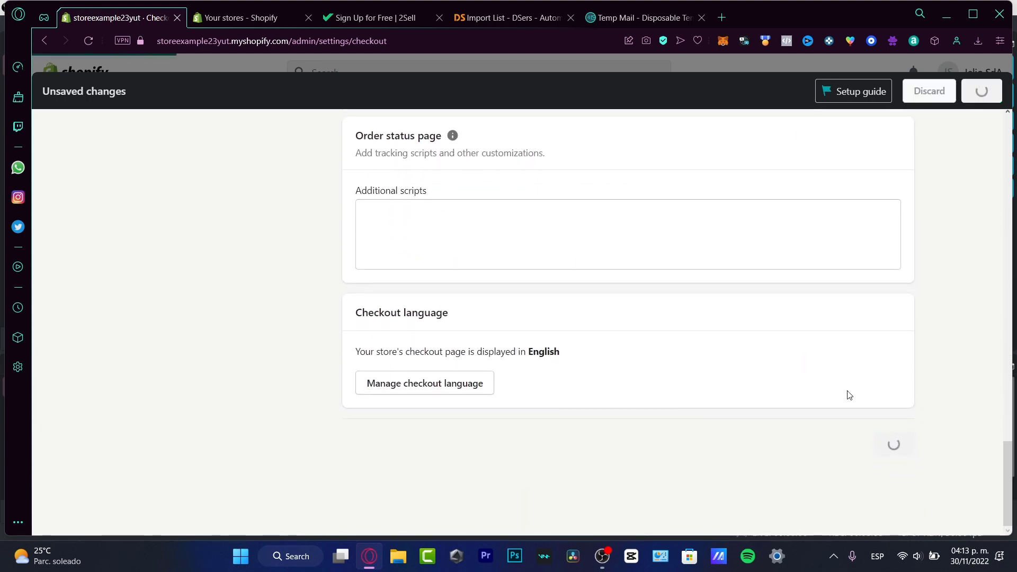
scroll(852, 357, "up", 15)
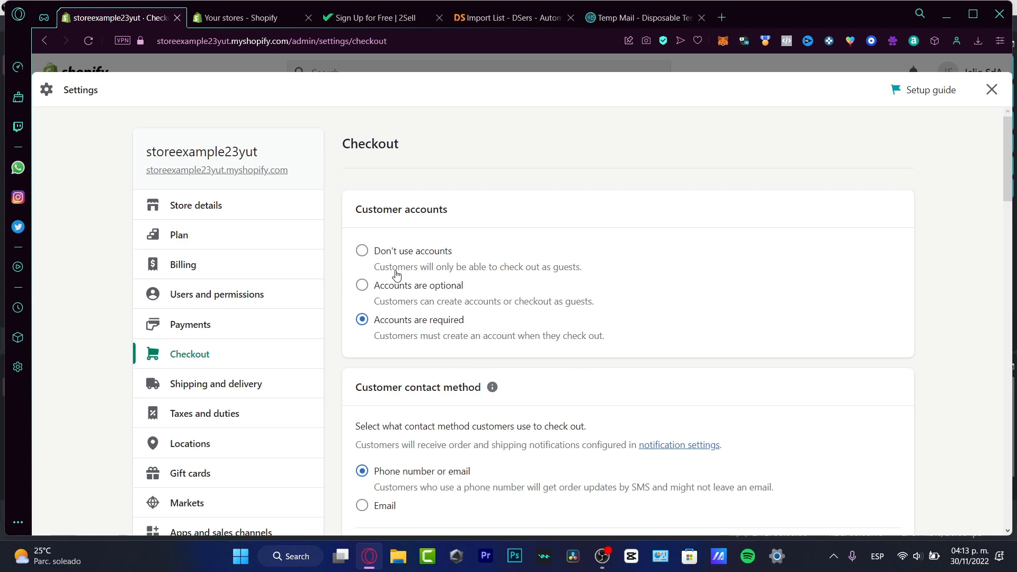
left_click(189, 267)
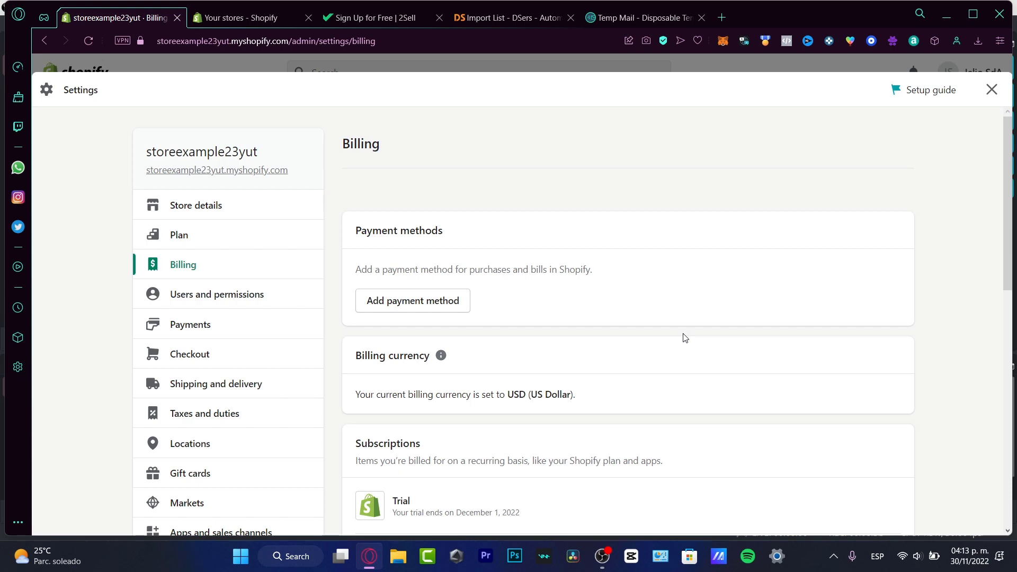
left_click(449, 307)
left_click(537, 175)
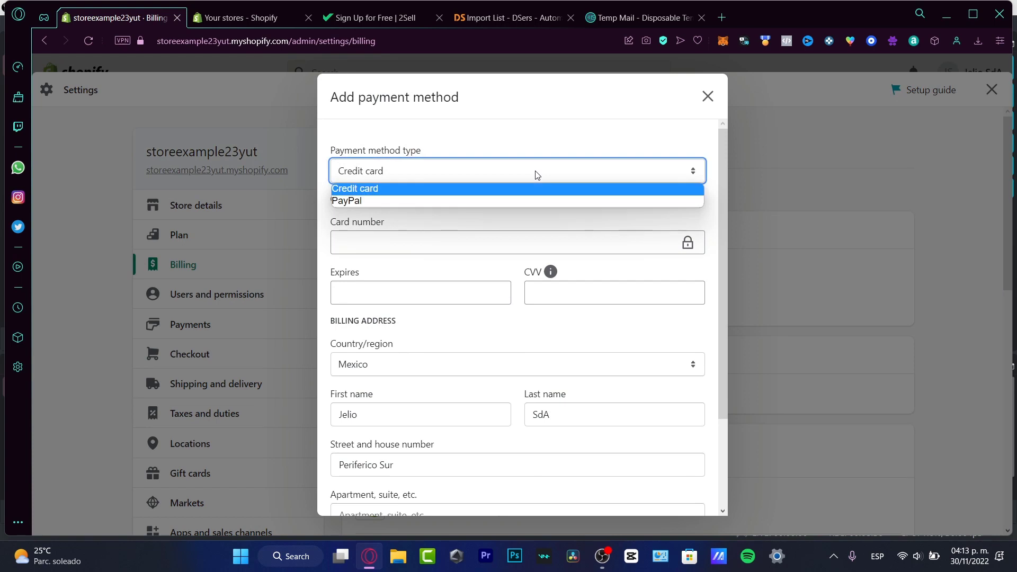
left_click(562, 200)
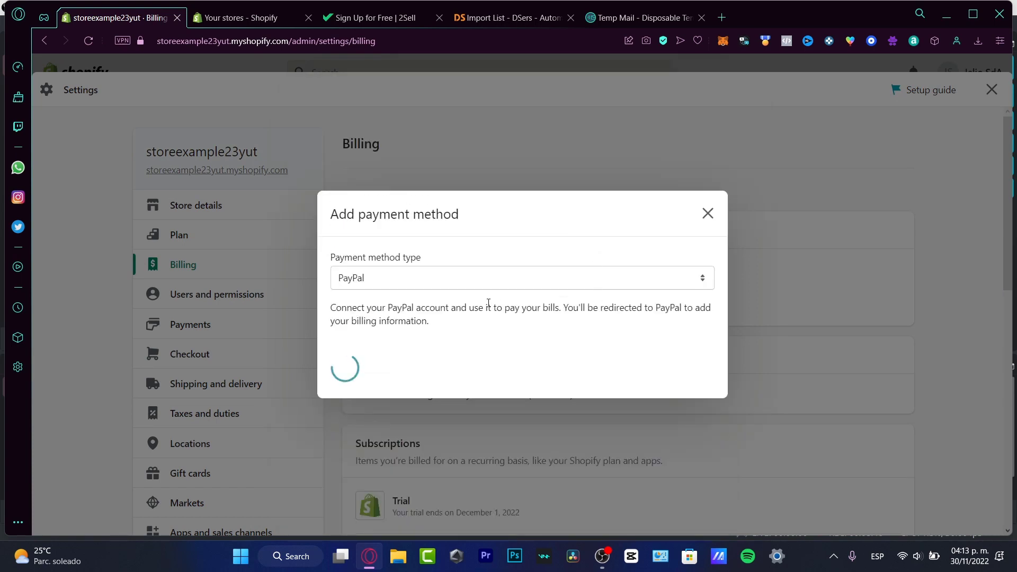
left_click(468, 289)
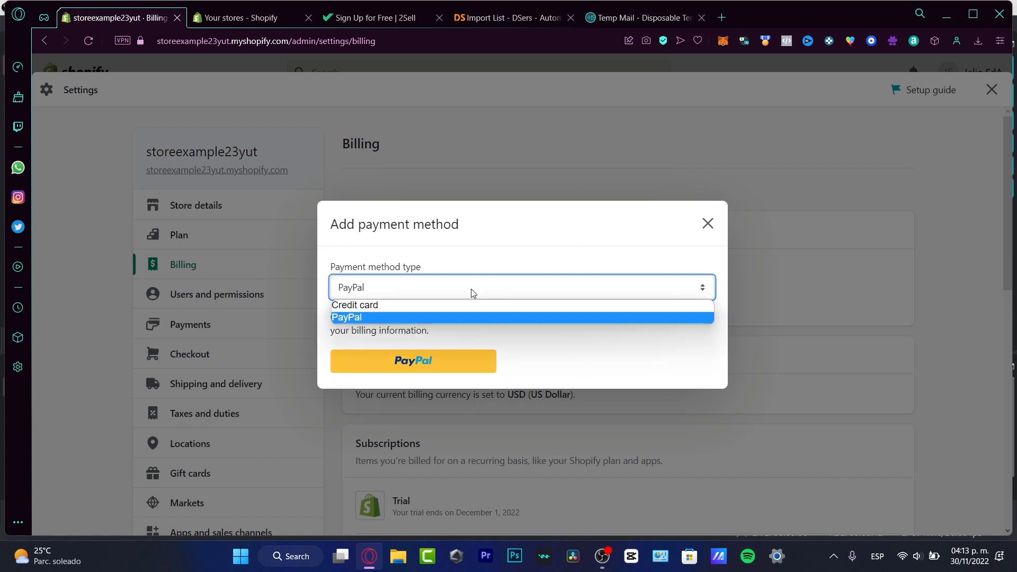
left_click(472, 306)
scroll(596, 350, "down", 2)
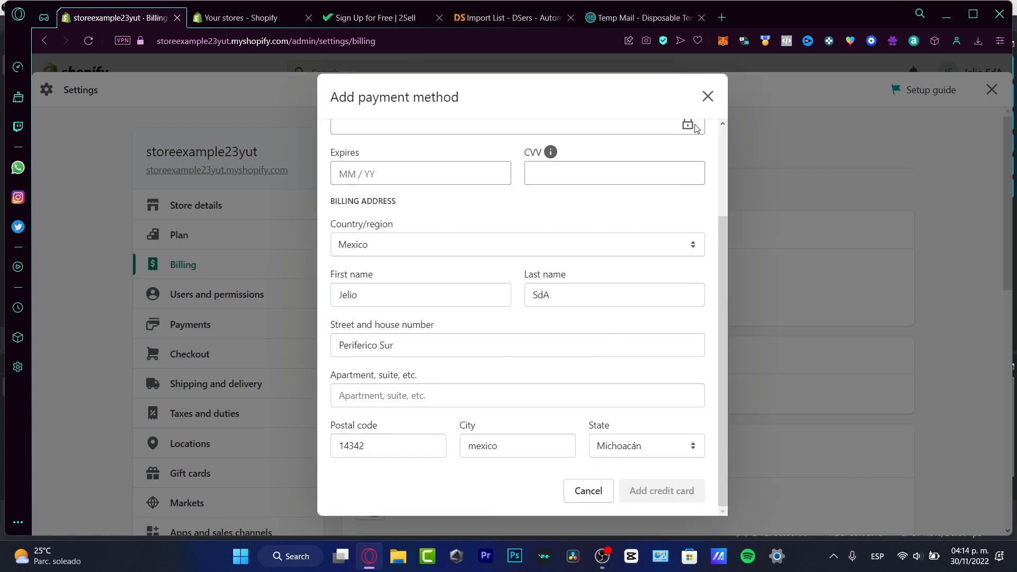
left_click(708, 96)
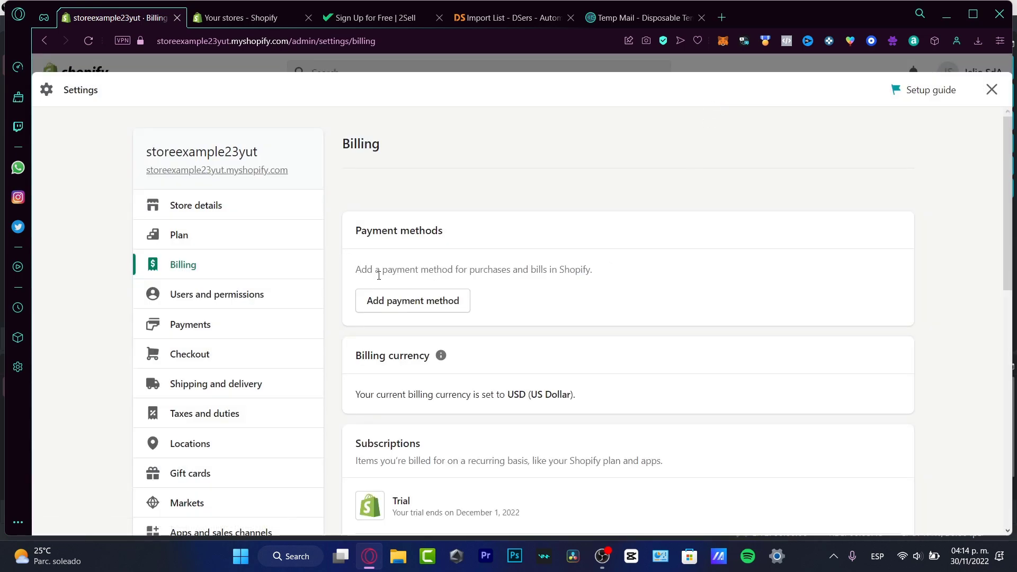
- Go to the Taxes and duties page from the settings sidebar
scroll(541, 347, "down", 3)
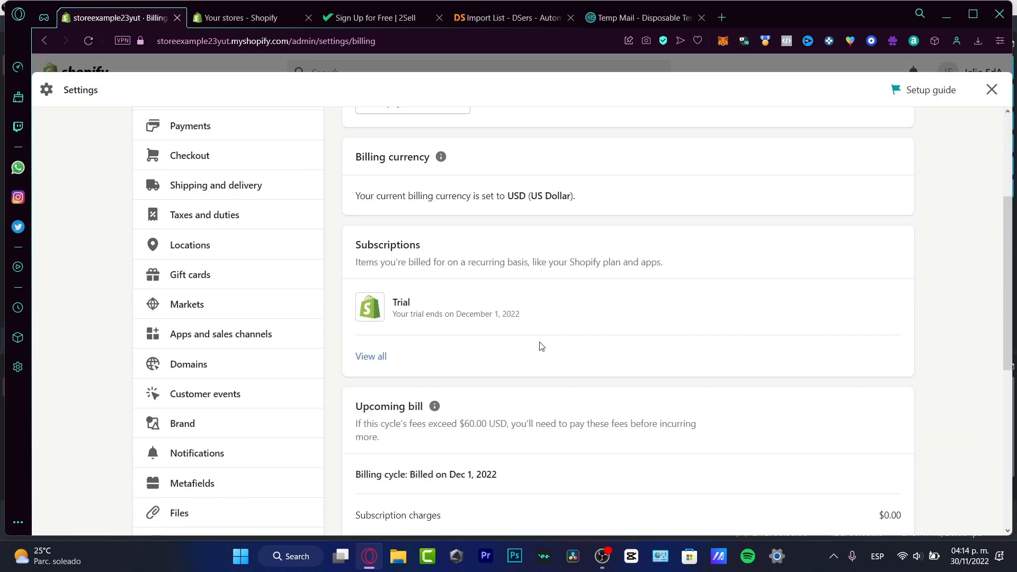
left_click(267, 216)
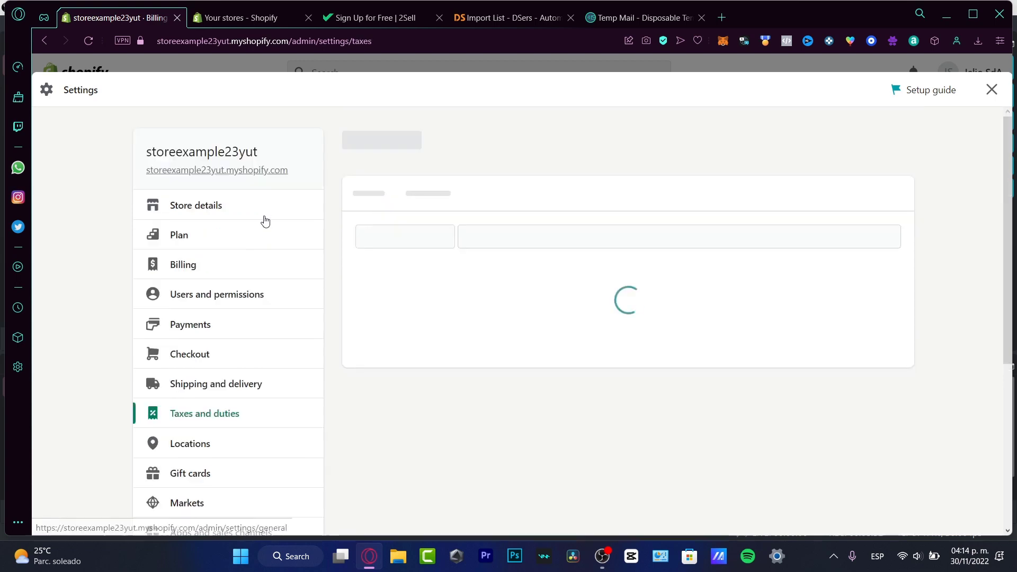